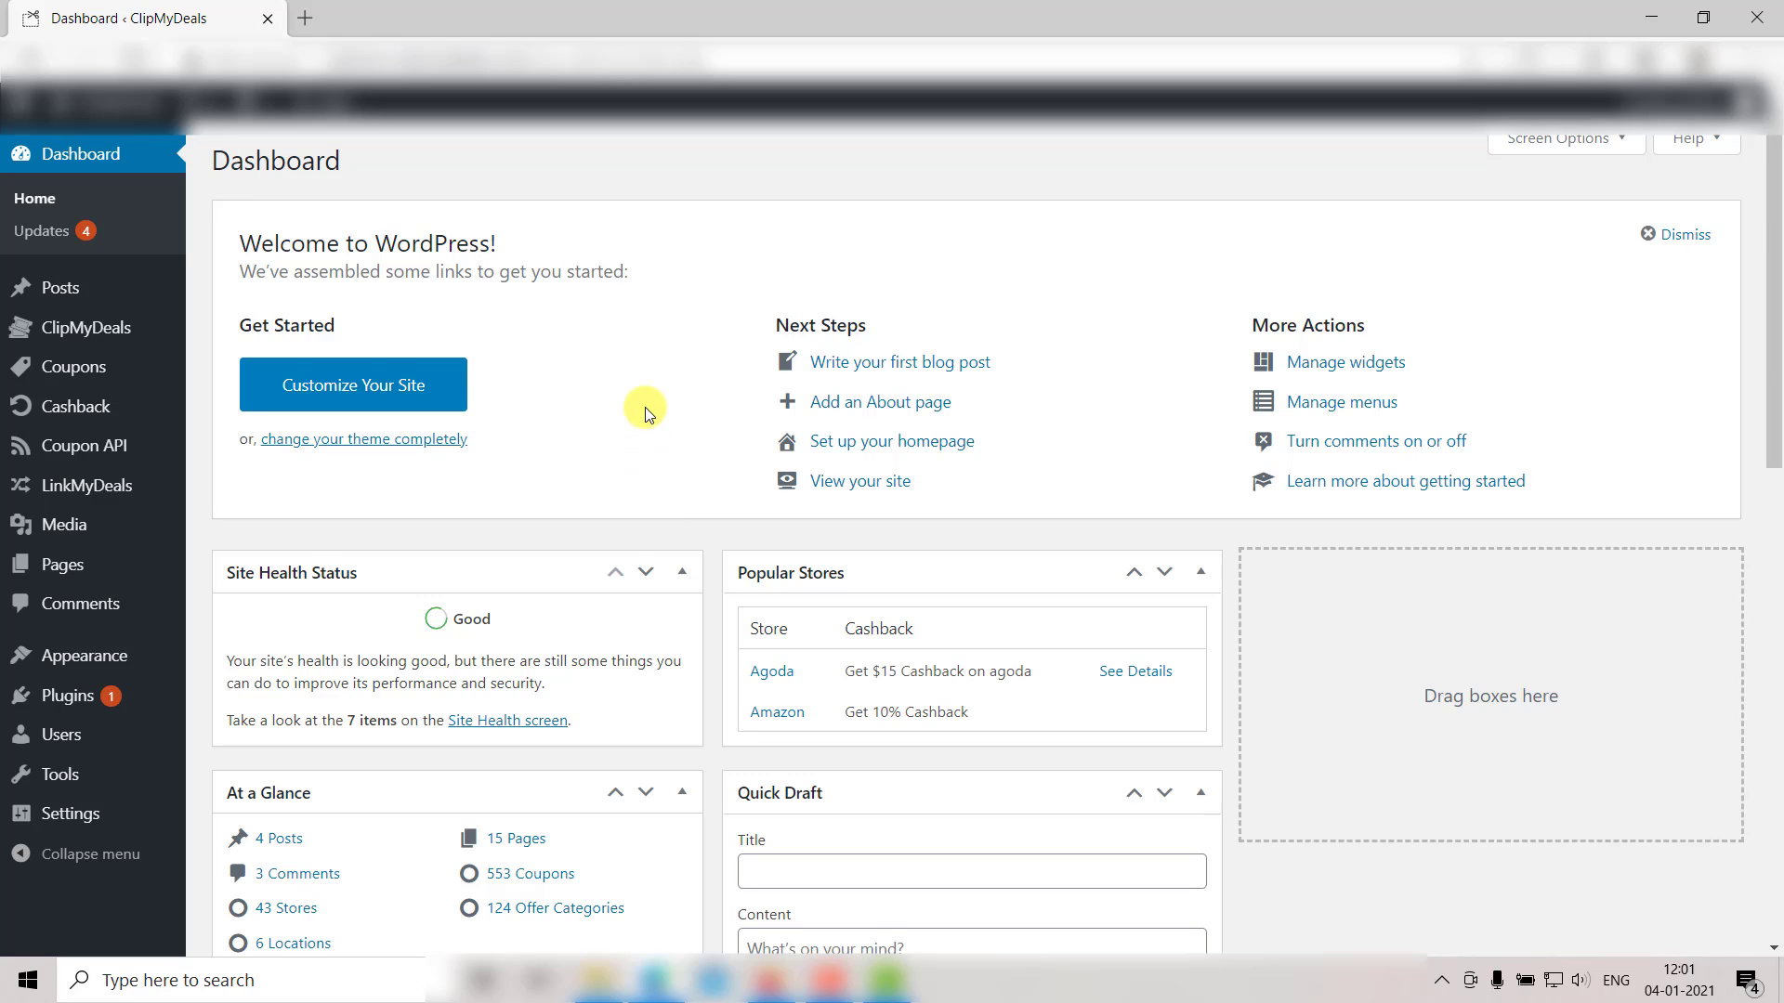
Glance at the user's cashback overview, then open Cashback > Bonuses with its four entries.
{"action": "scroll", "coordinate": [645, 407], "scroll_direction": "down", "scroll_amount": 2}
{"action": "scroll", "coordinate": [645, 406], "scroll_direction": "up", "scroll_amount": 1}
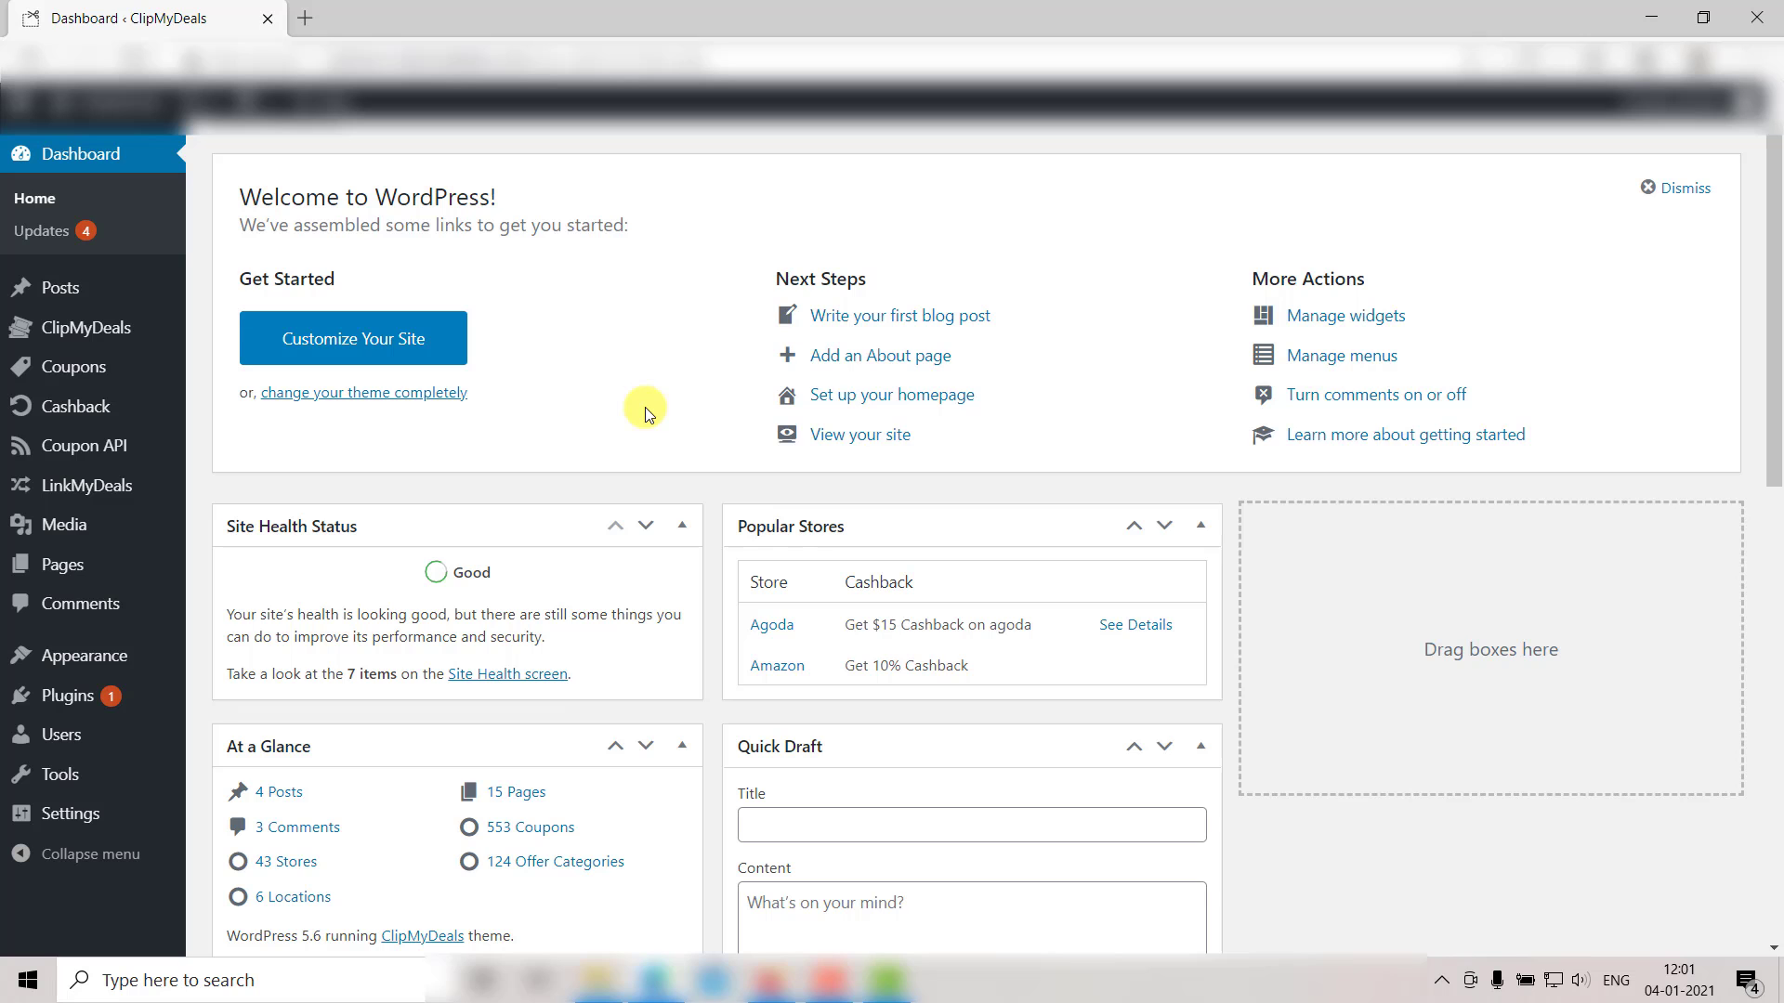
{"action": "scroll", "coordinate": [710, 438], "scroll_direction": "down", "scroll_amount": 6}
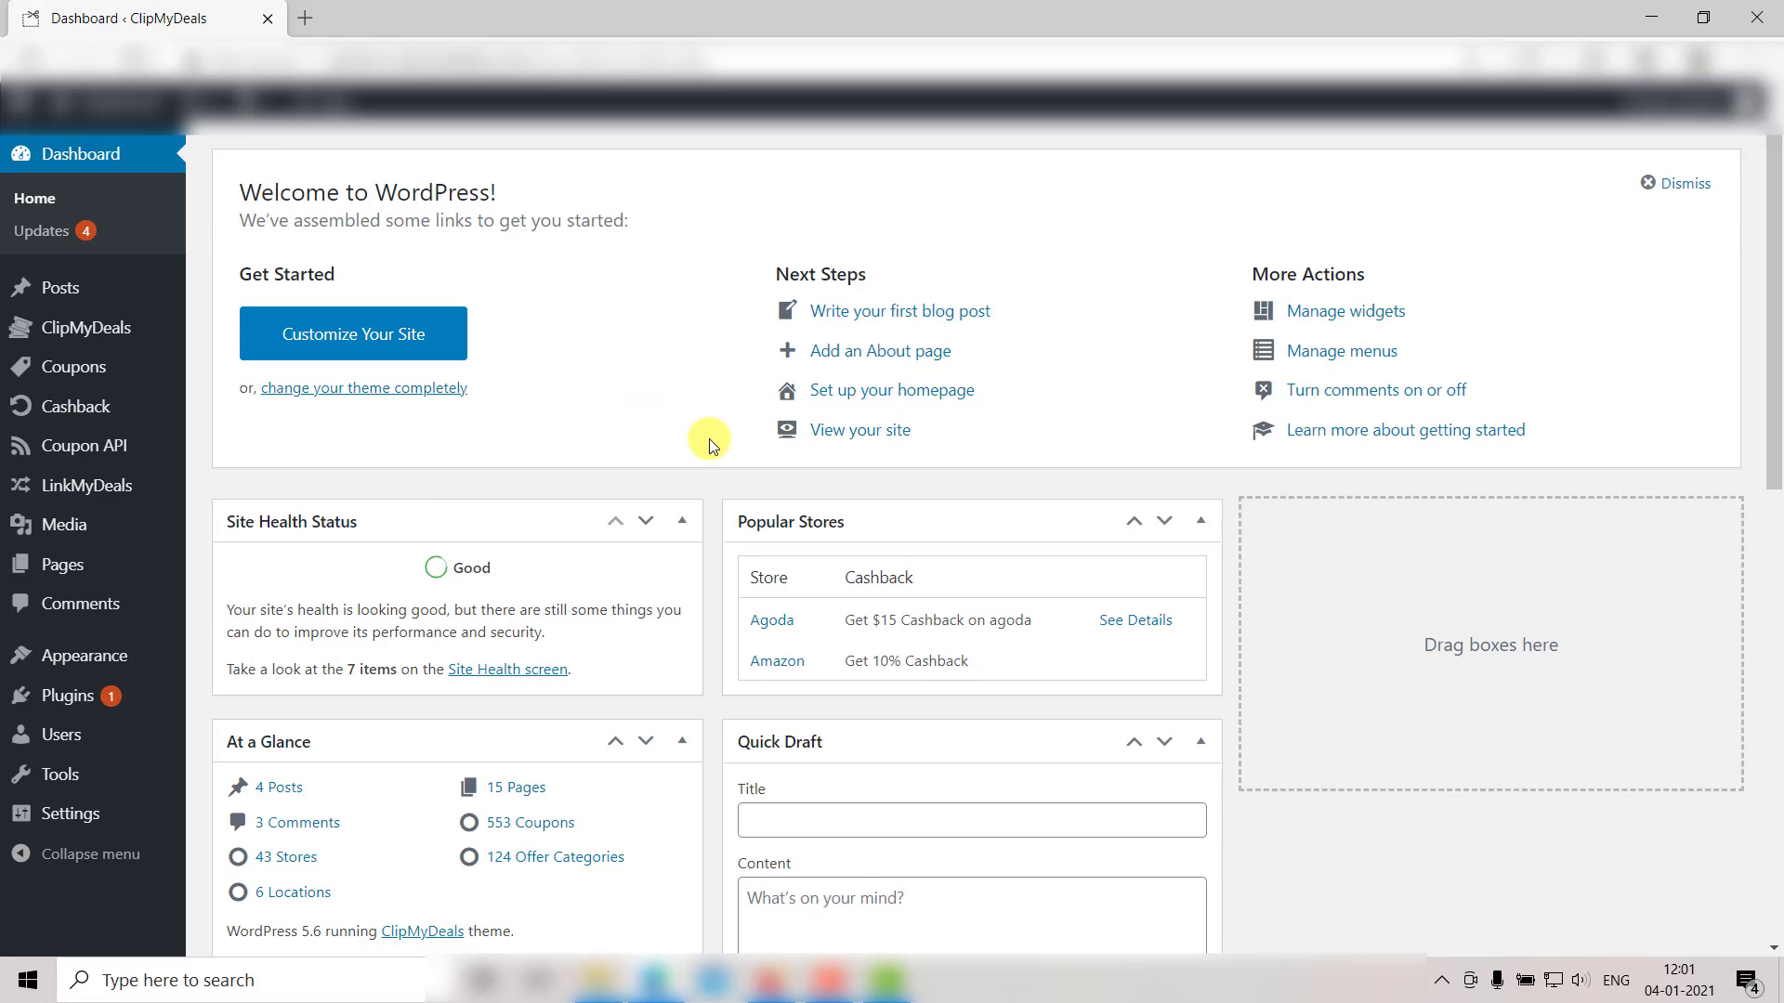
{"action": "scroll", "coordinate": [716, 446], "scroll_direction": "up", "scroll_amount": 7}
{"action": "key", "text": "alt+Tab"}
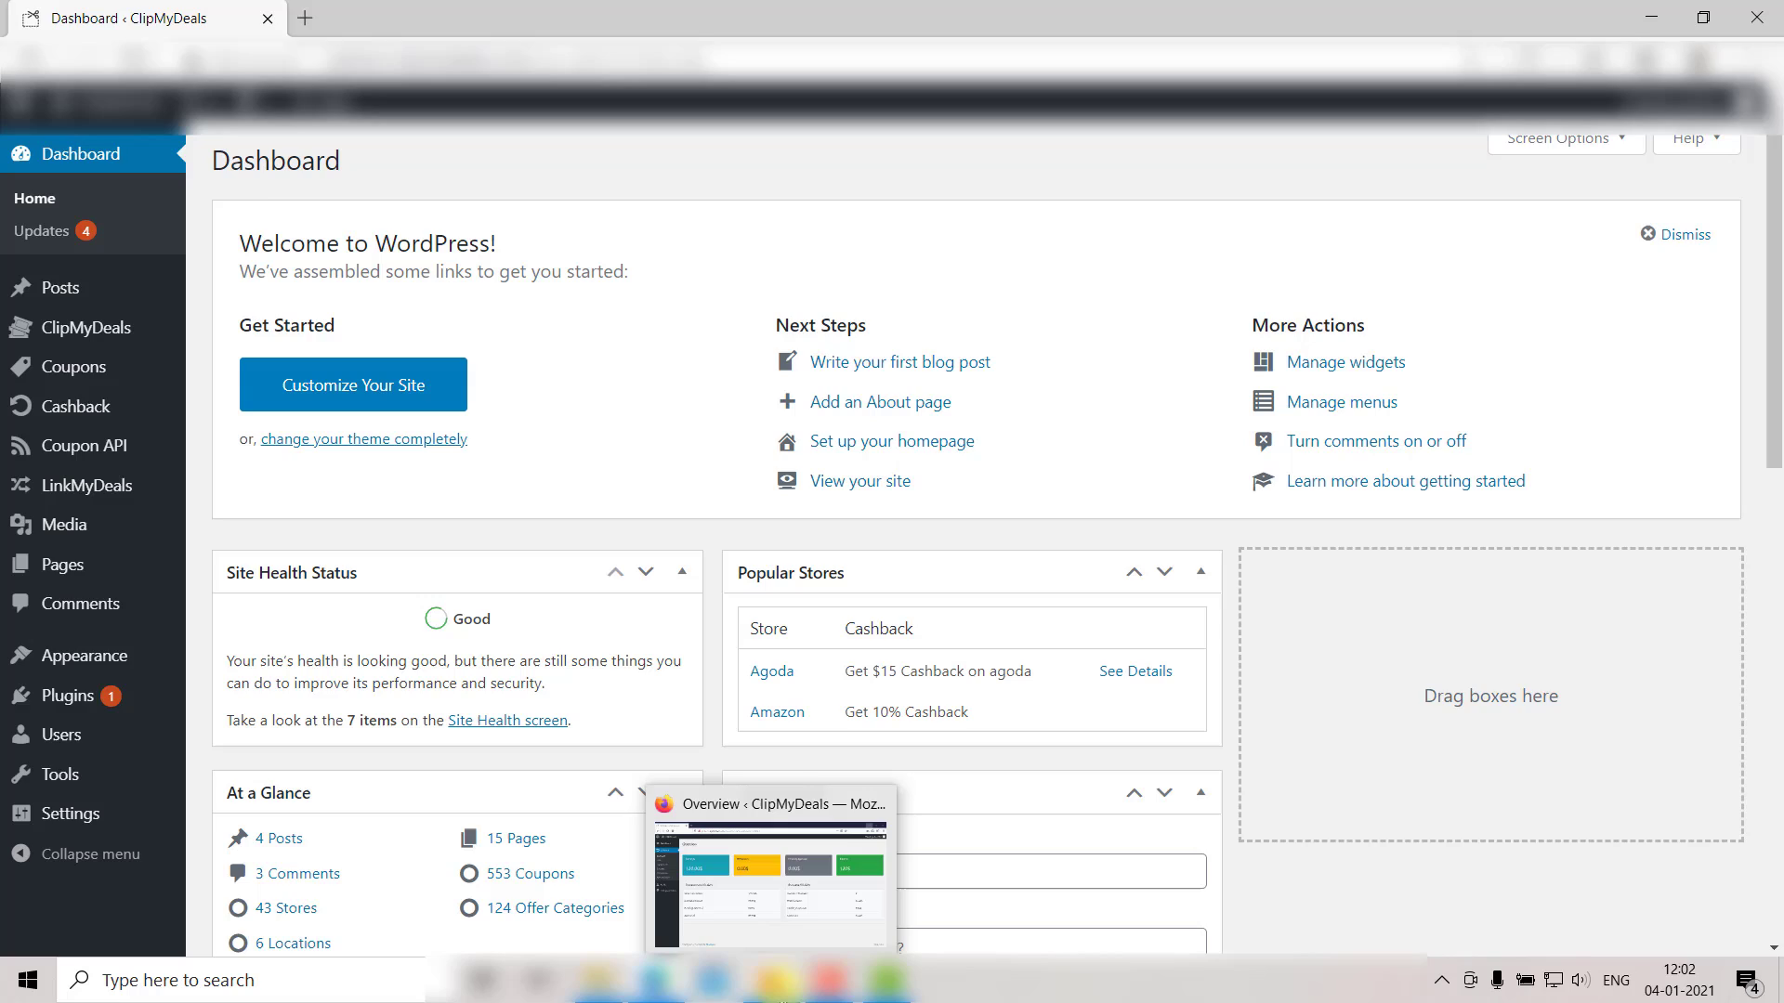
{"action": "key", "text": "alt+Tab"}
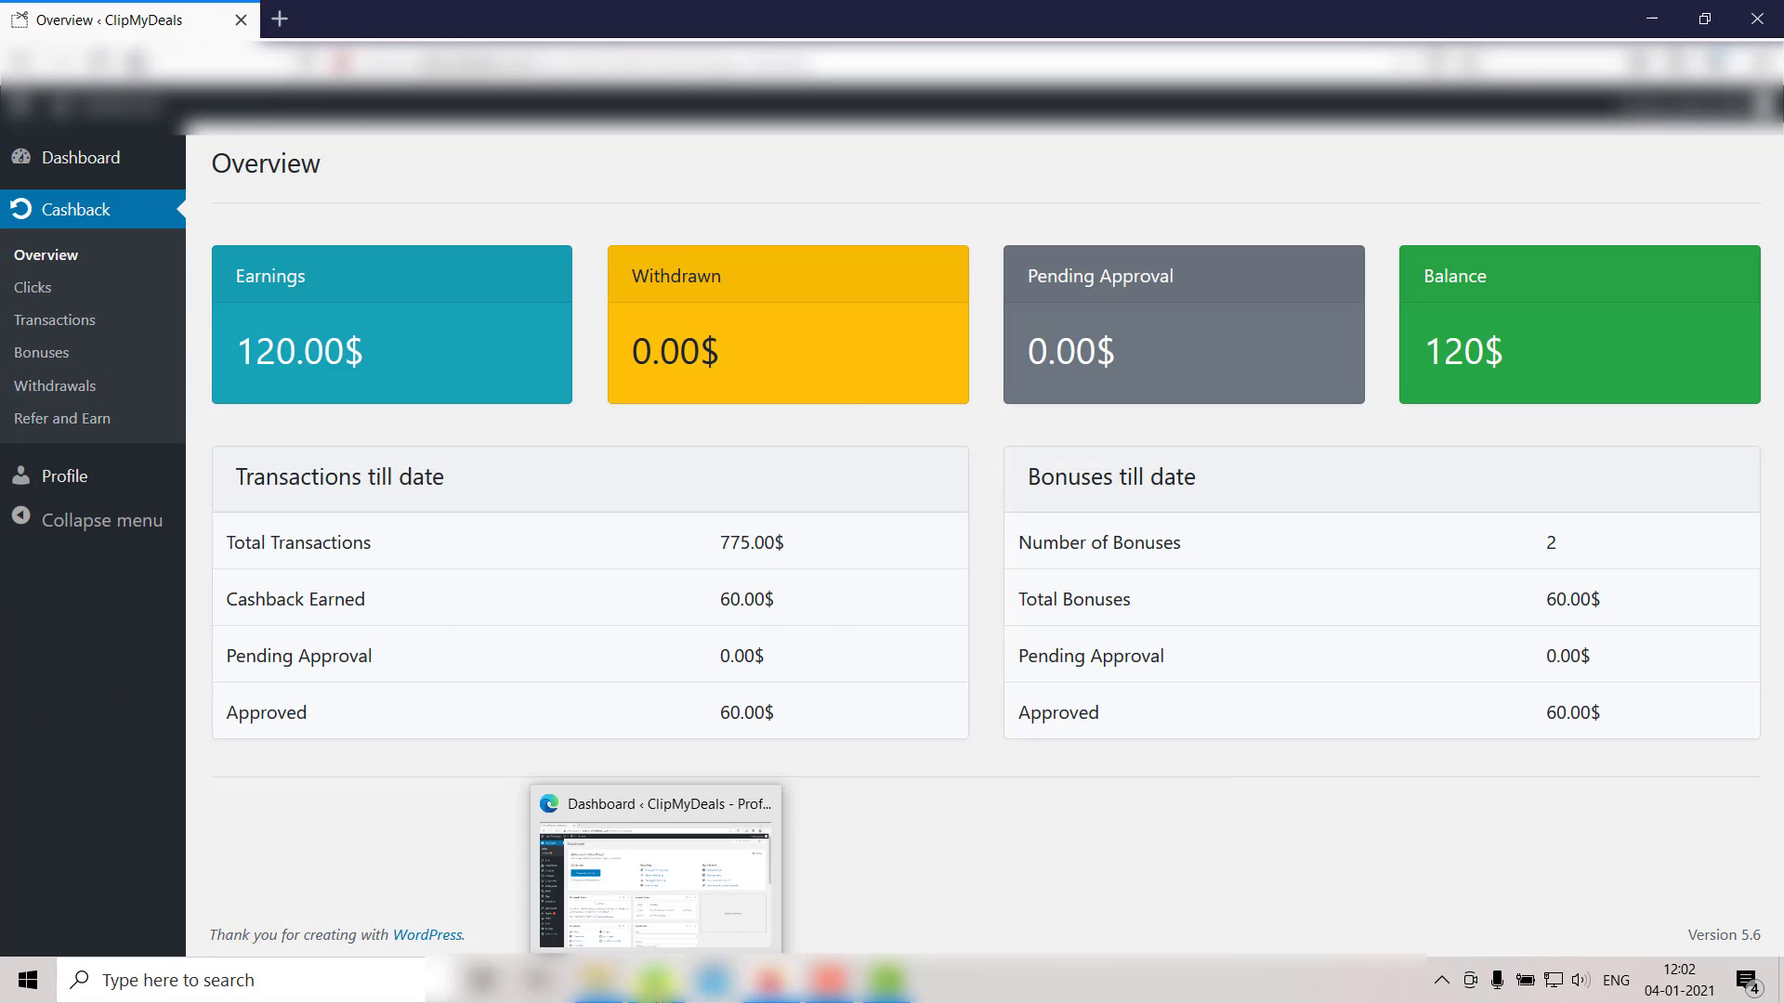
{"action": "mouse_move", "coordinate": [72, 406]}
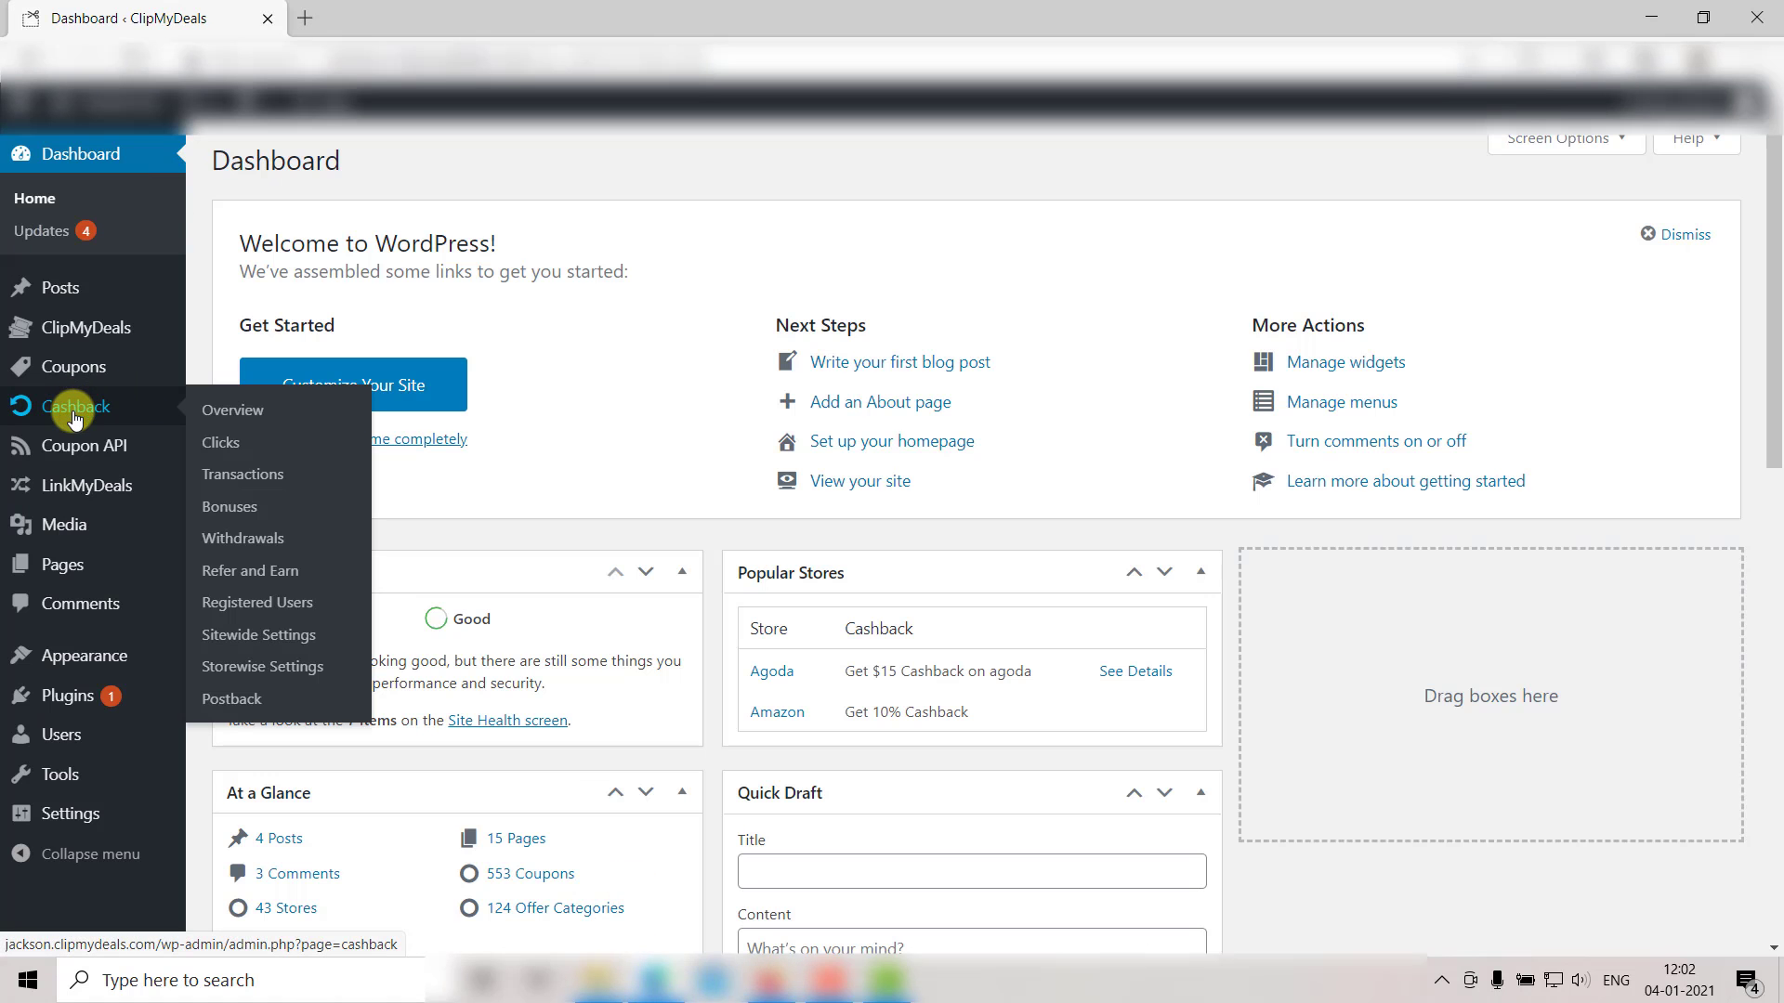
{"action": "left_click", "coordinate": [228, 510]}
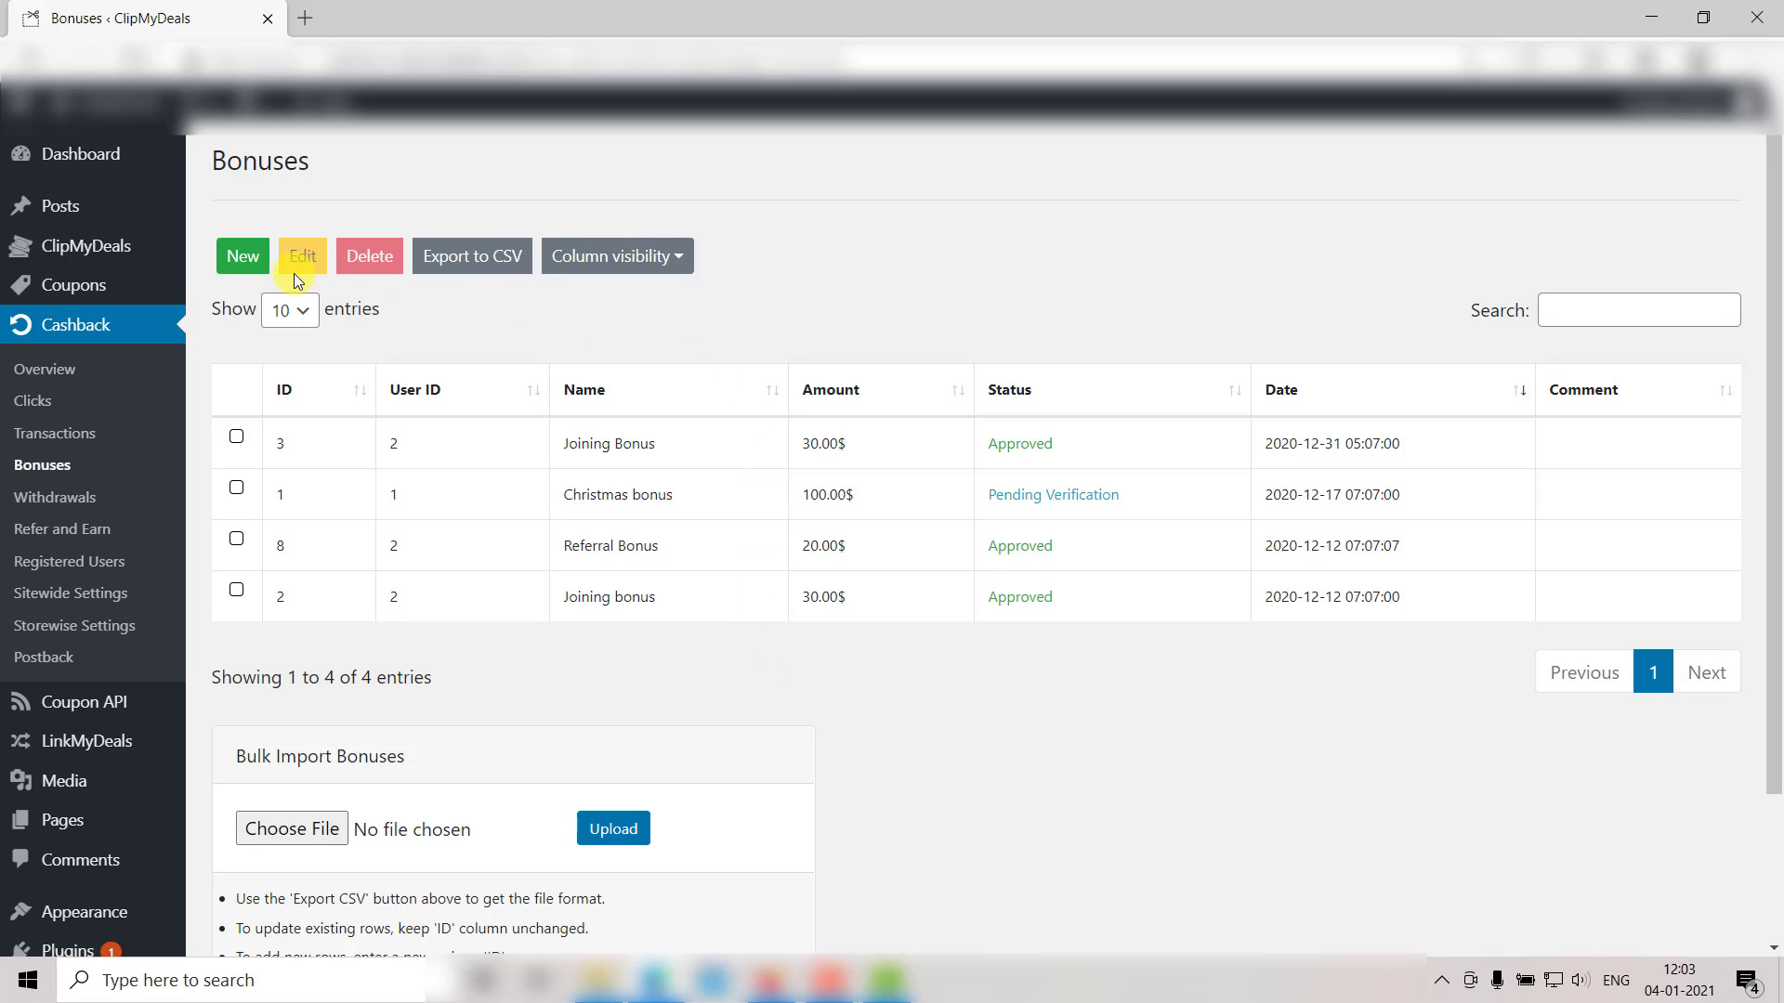
Start a new bonus entry and choose the user who receives it.
{"action": "left_click", "coordinate": [241, 259]}
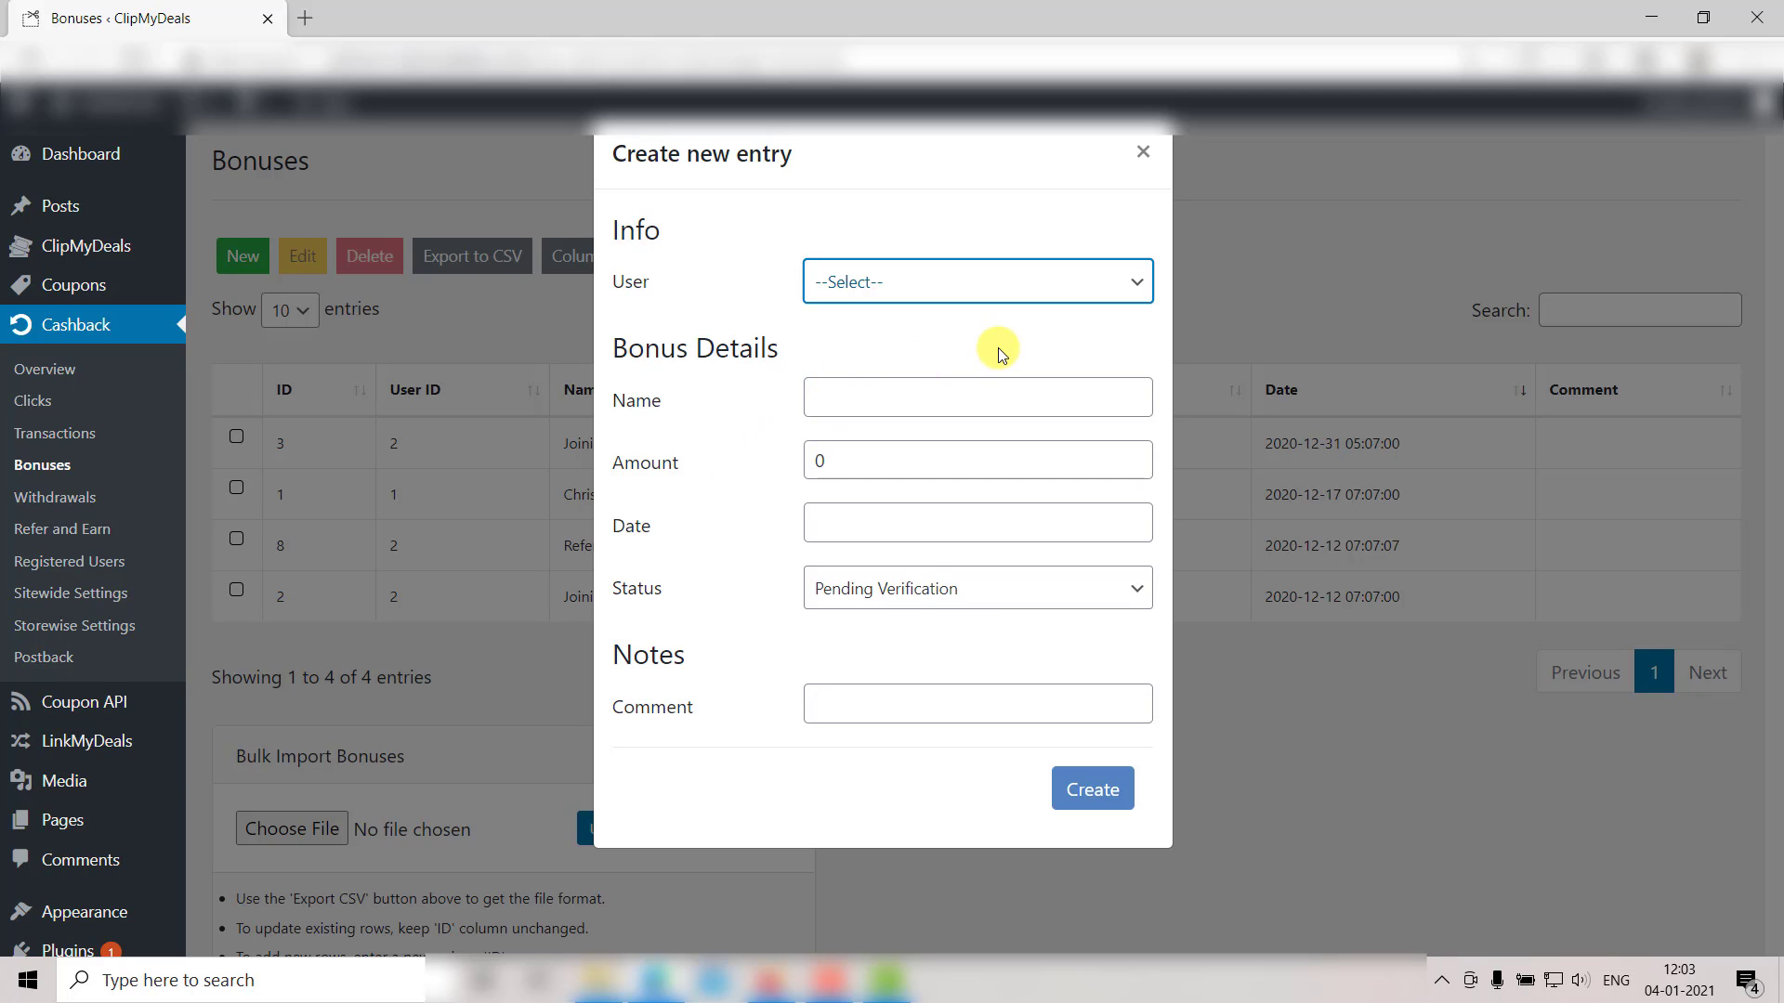
{"action": "left_click", "coordinate": [1018, 284]}
{"action": "left_click", "coordinate": [955, 368]}
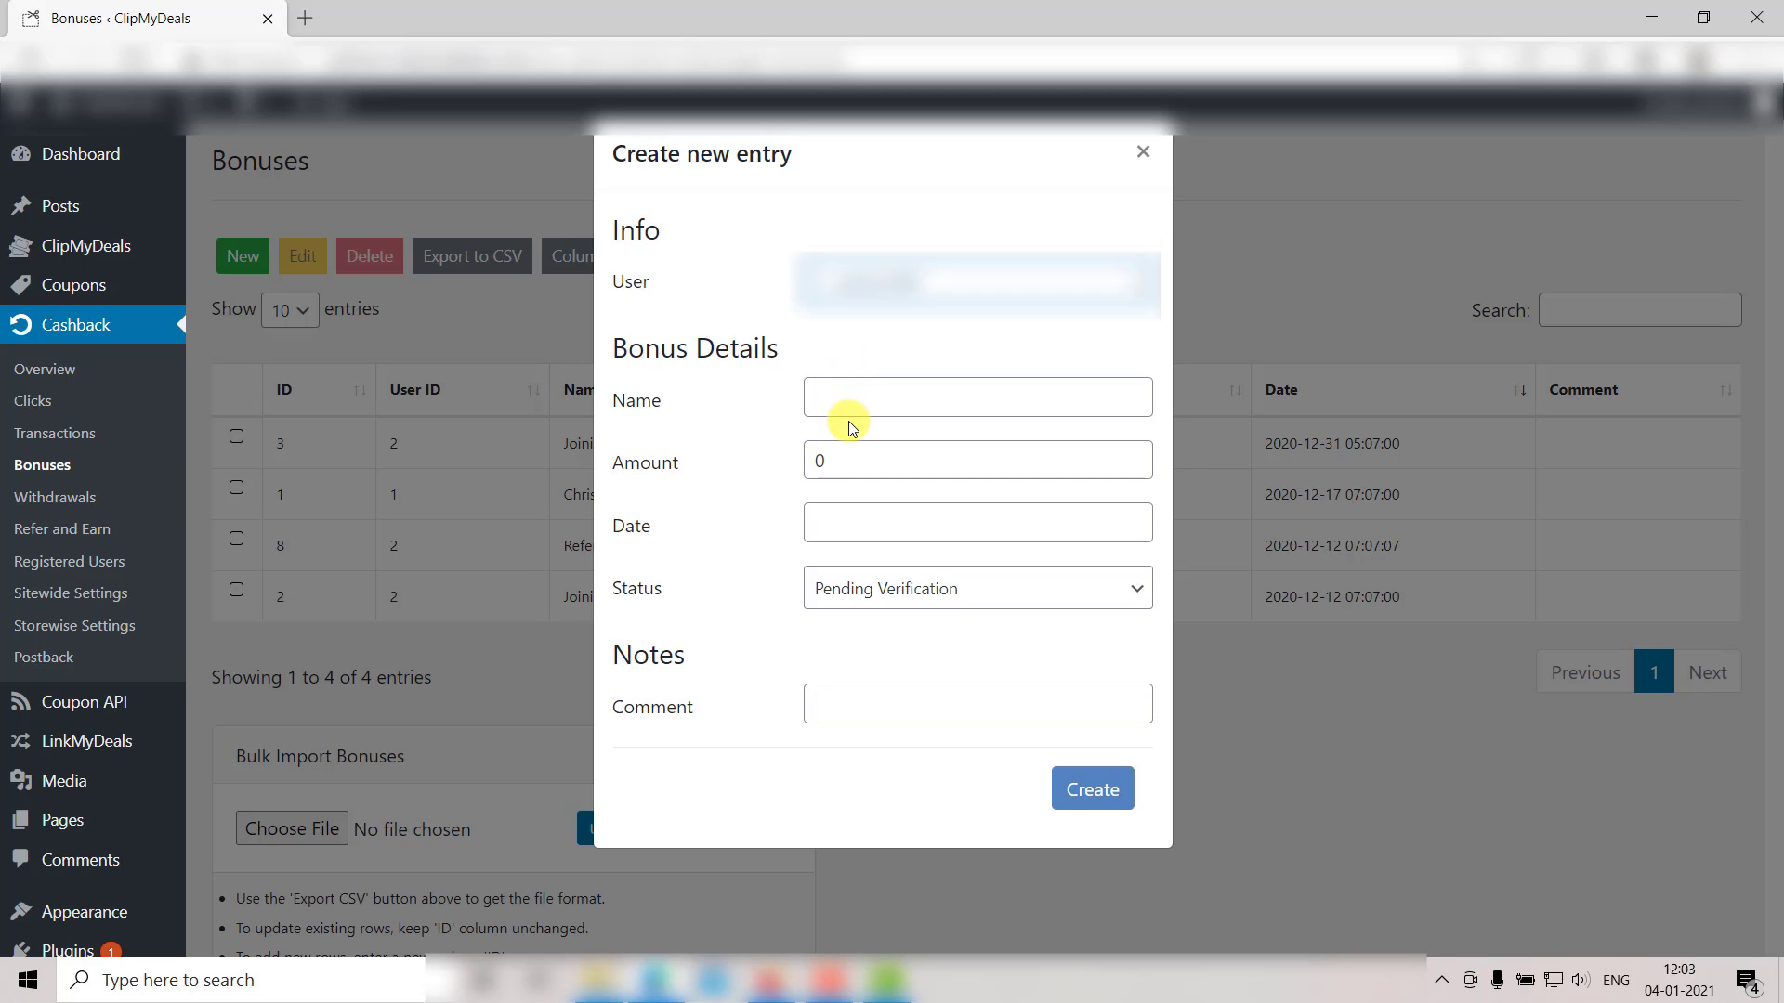
Name the bonus 'Black friday bonus' and set its amount to 25.
{"action": "left_click", "coordinate": [847, 398]}
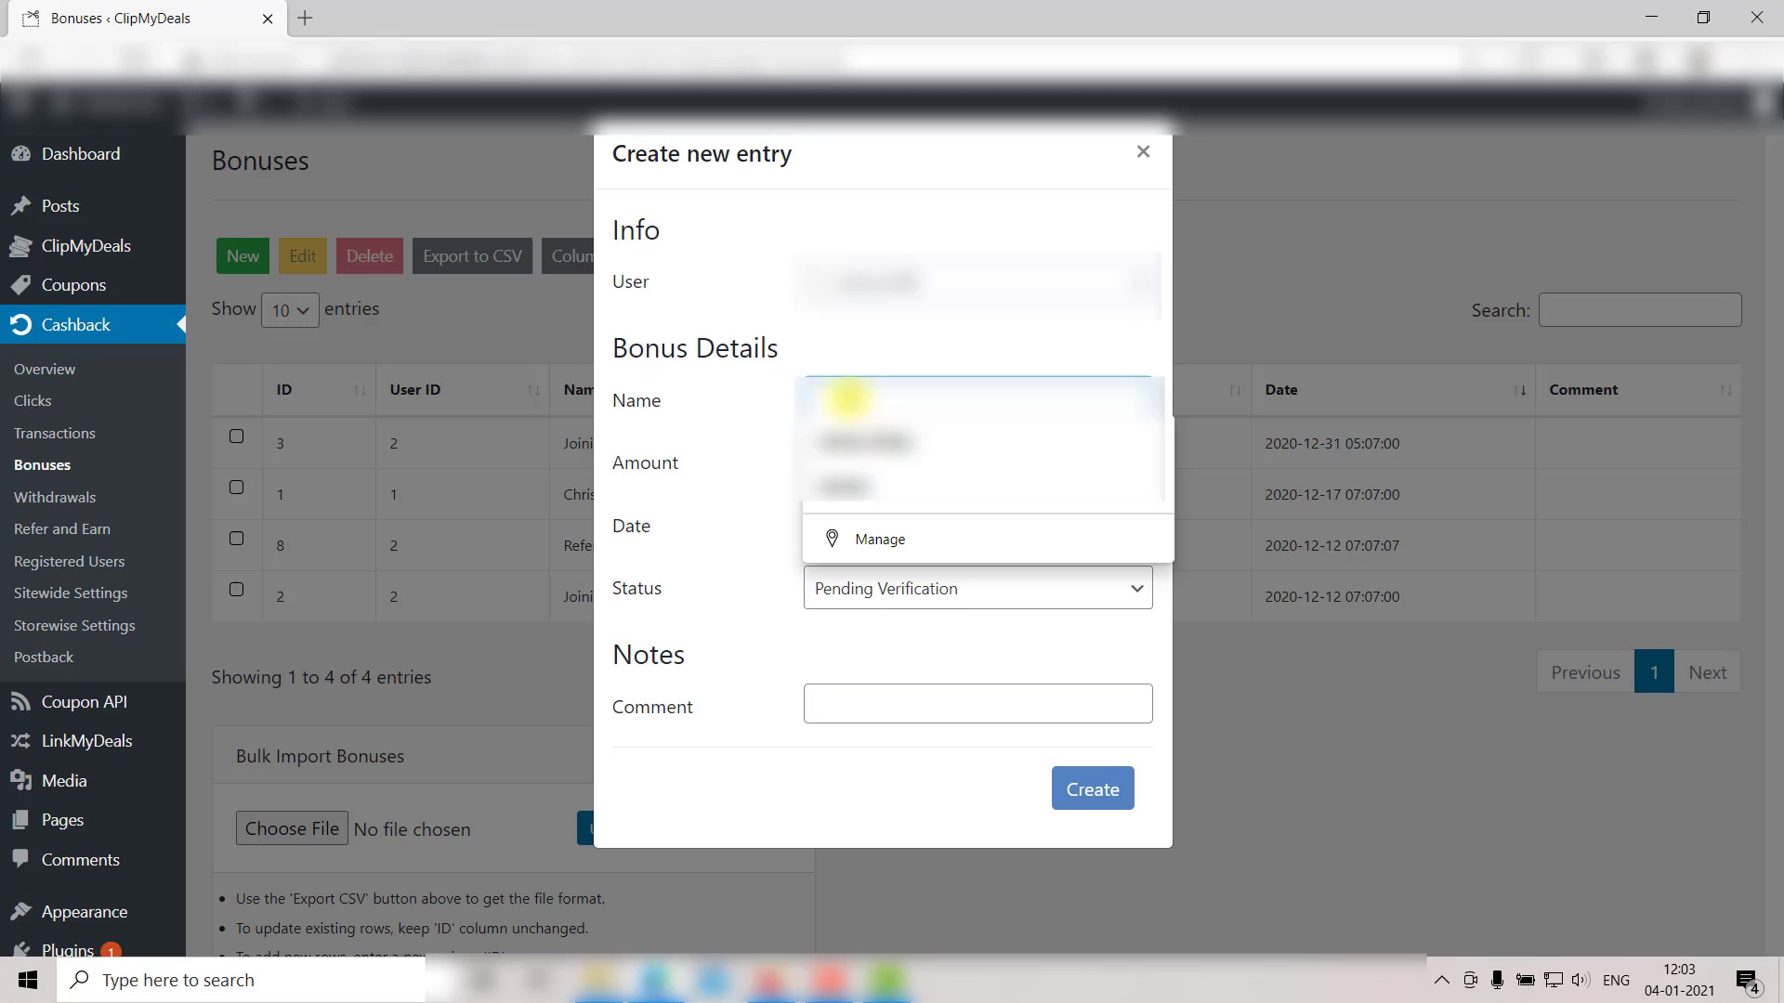
{"action": "key", "text": "Down"}
{"action": "key", "text": "Return"}
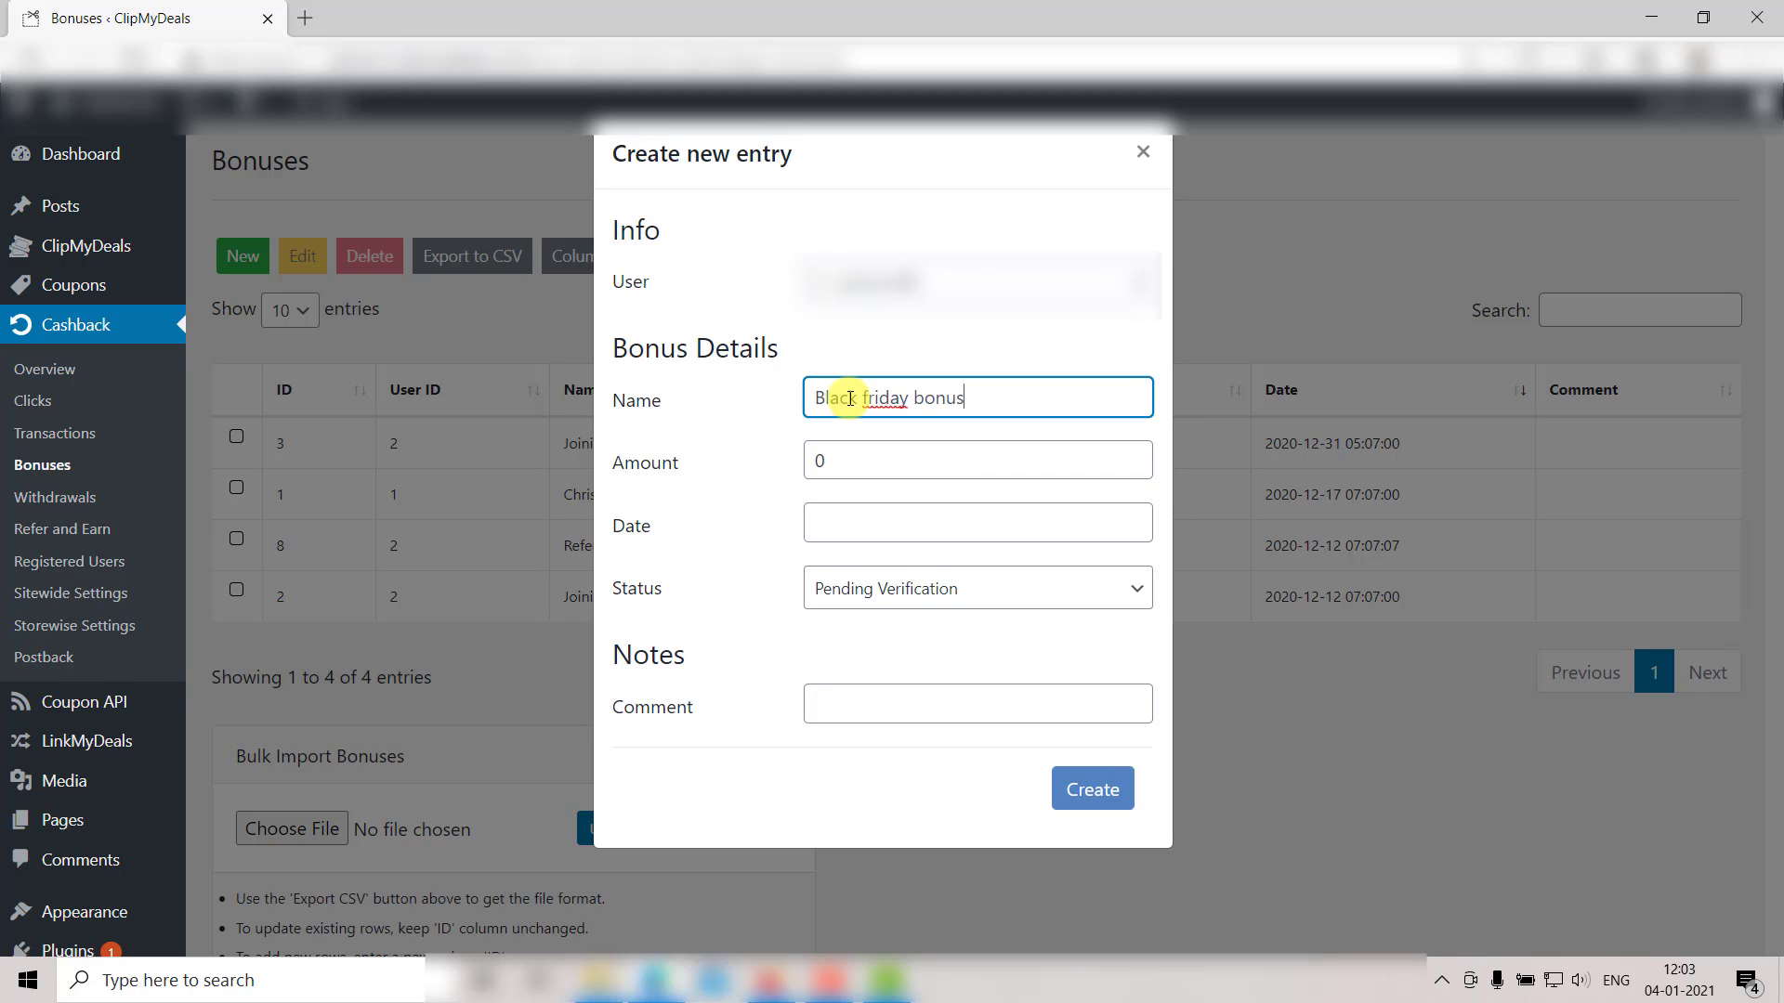
{"action": "left_click", "coordinate": [889, 340]}
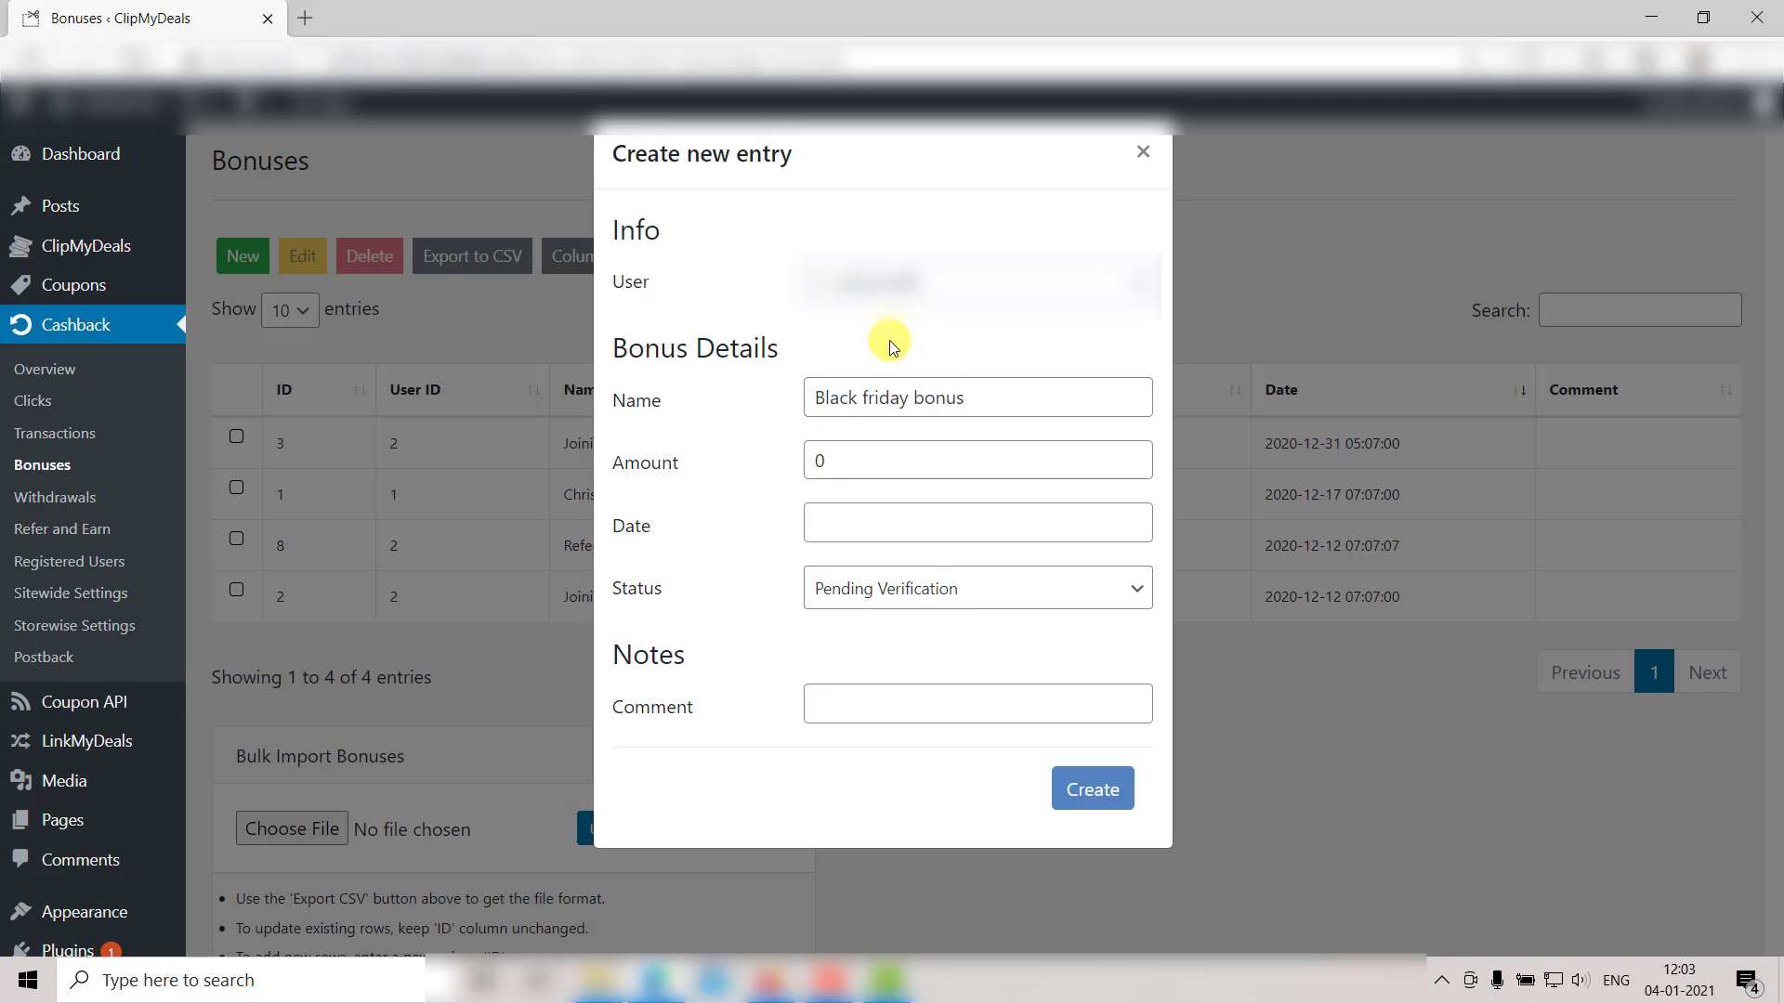
{"action": "double_click", "coordinate": [860, 459]}
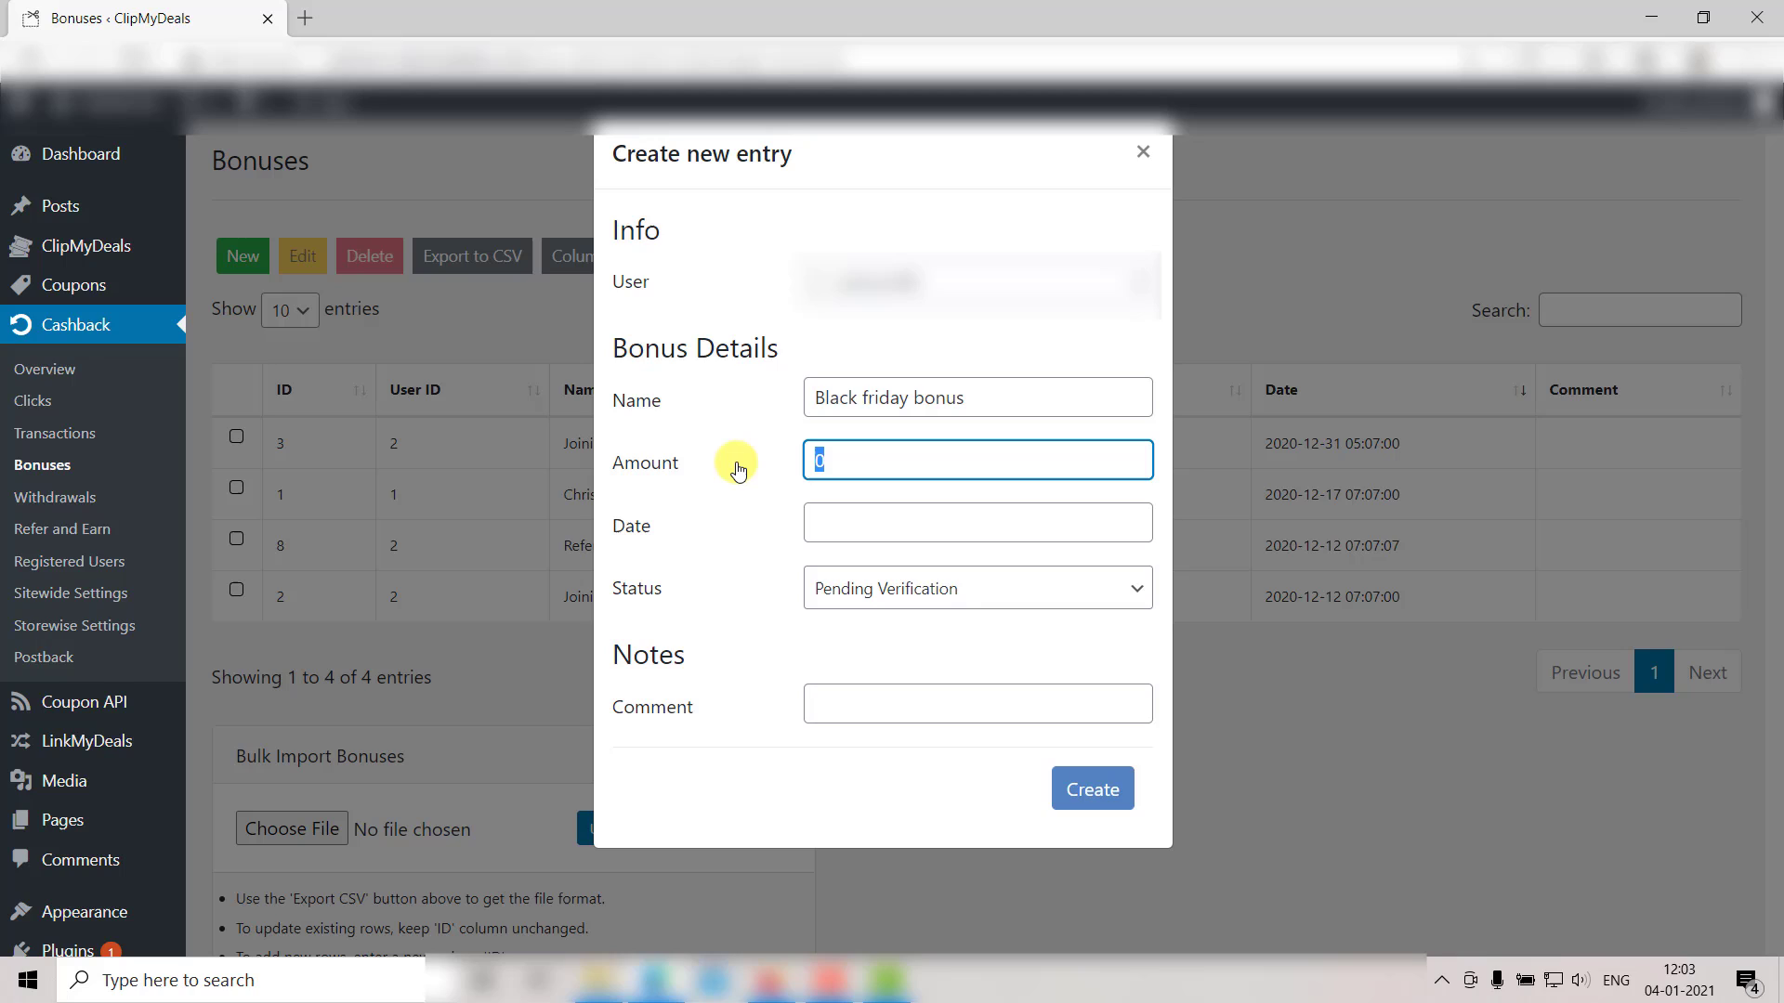
{"action": "type", "text": "25"}
{"action": "left_click", "coordinate": [838, 521]}
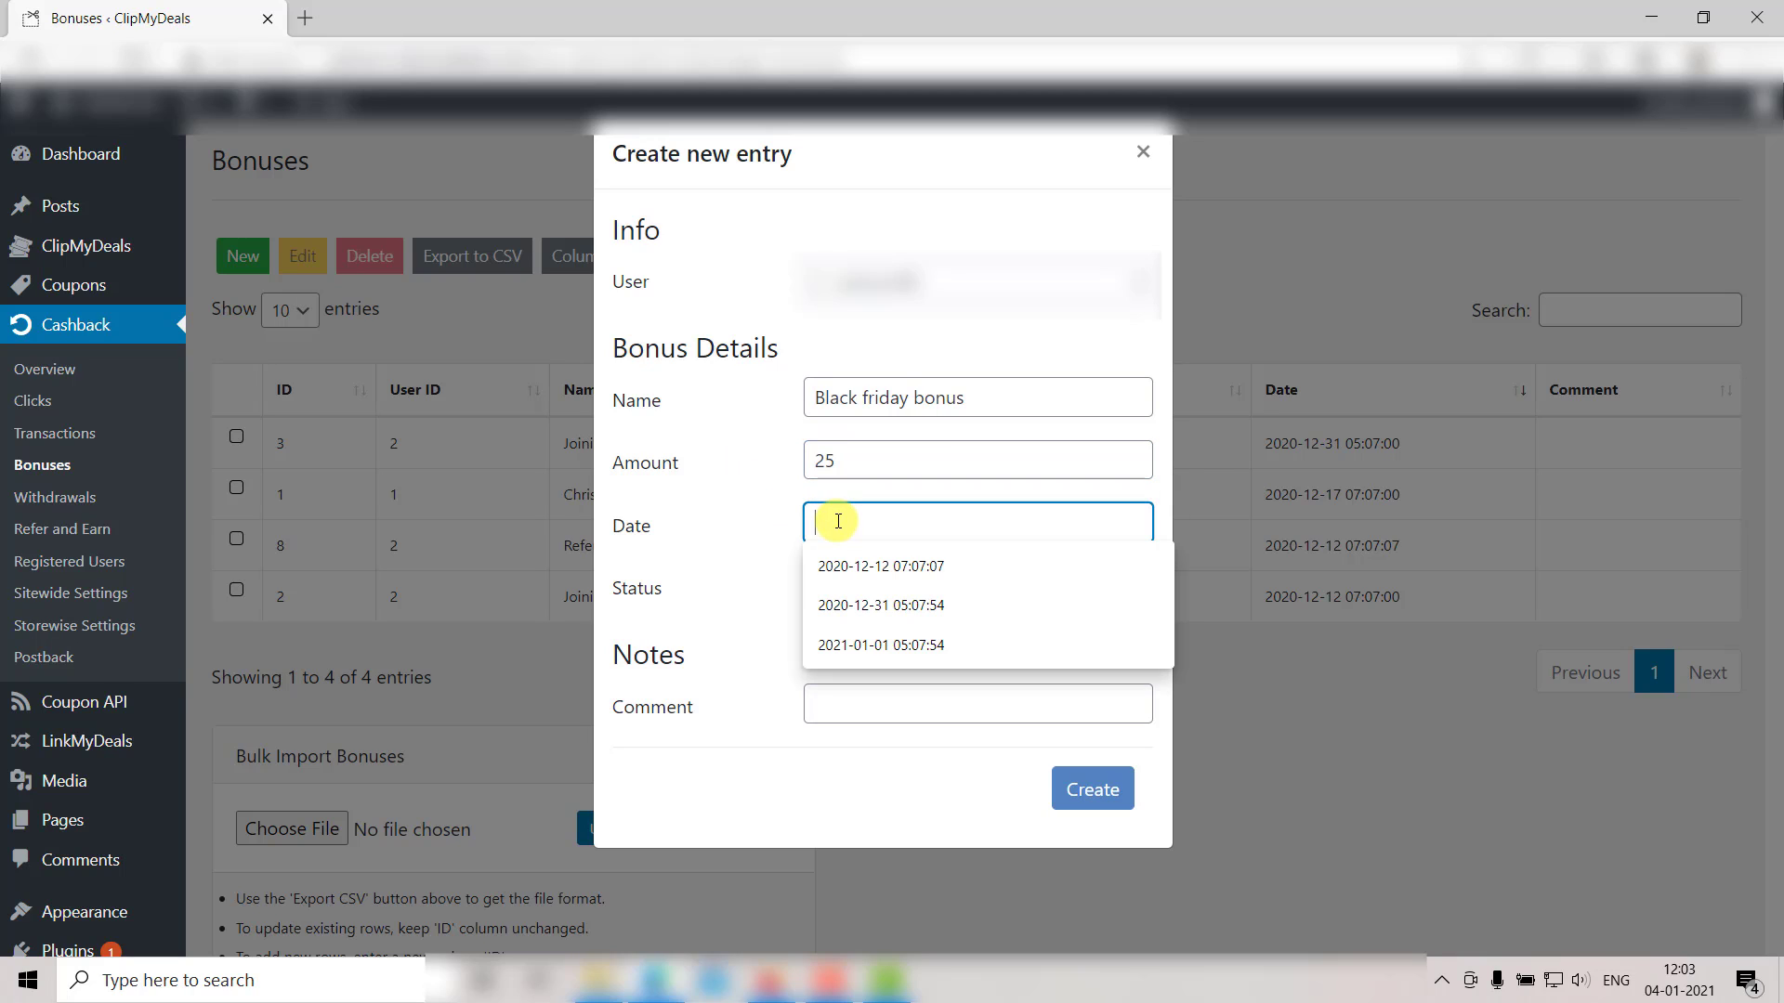
{"action": "left_click", "coordinate": [899, 644]}
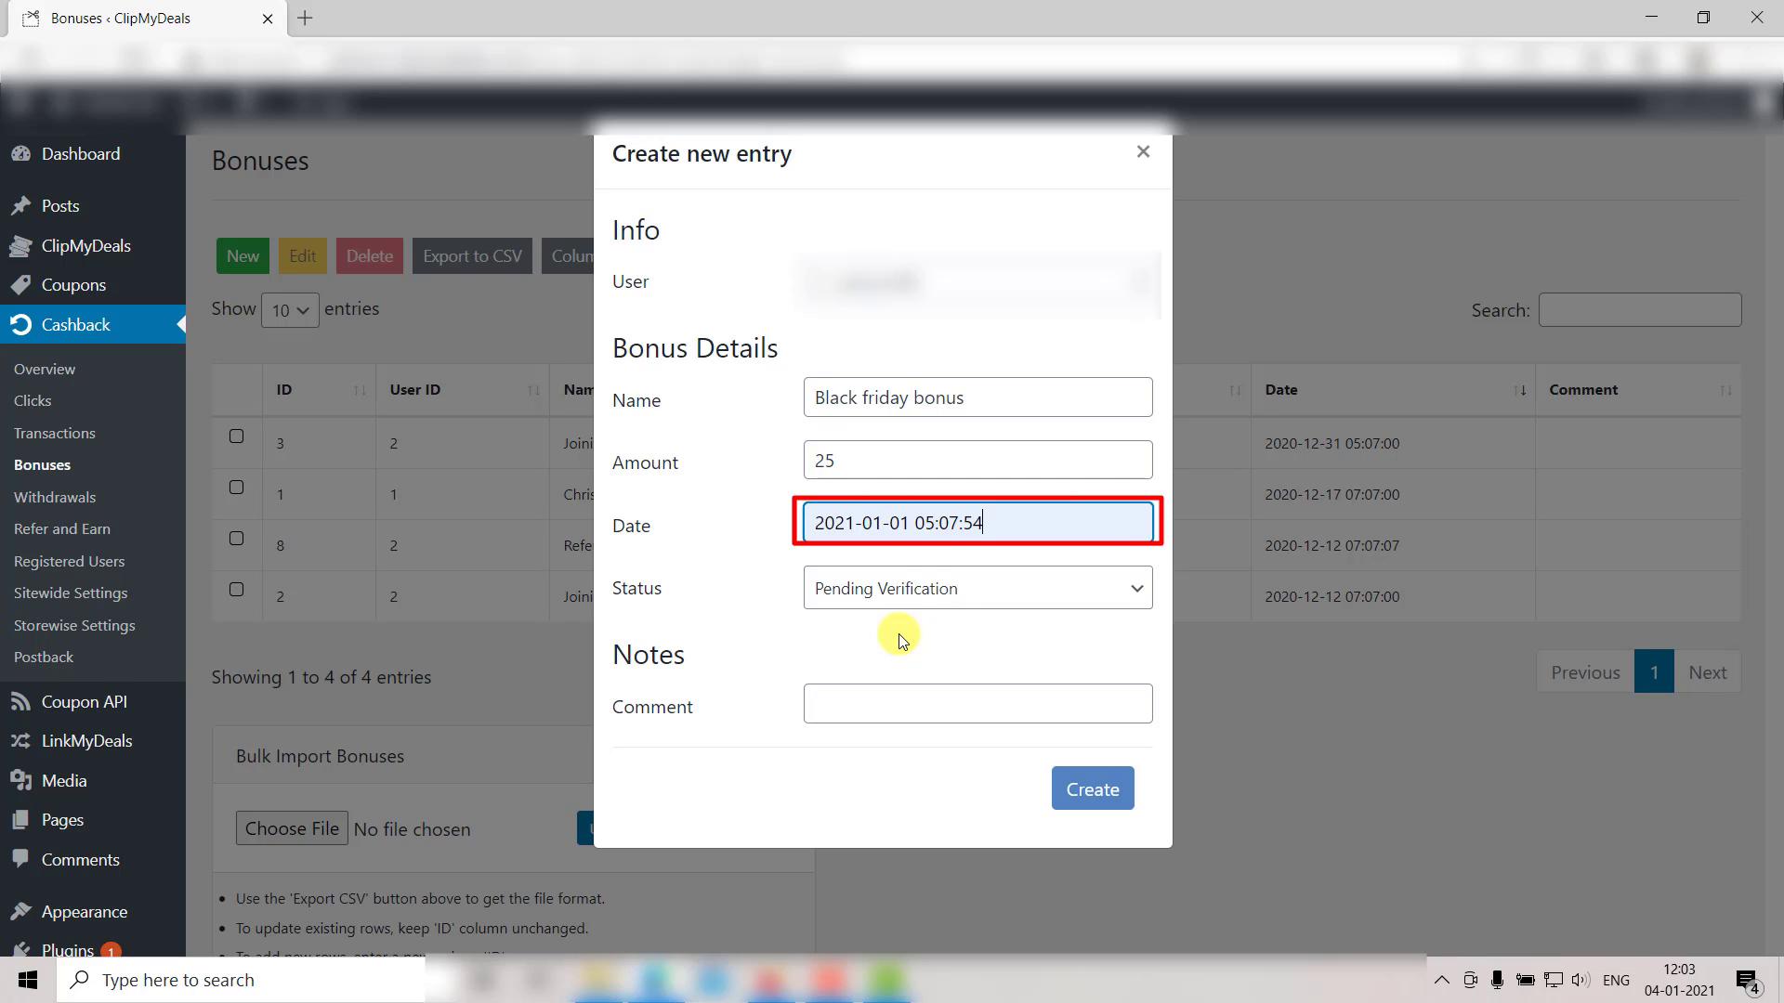
{"action": "left_click", "coordinate": [987, 599]}
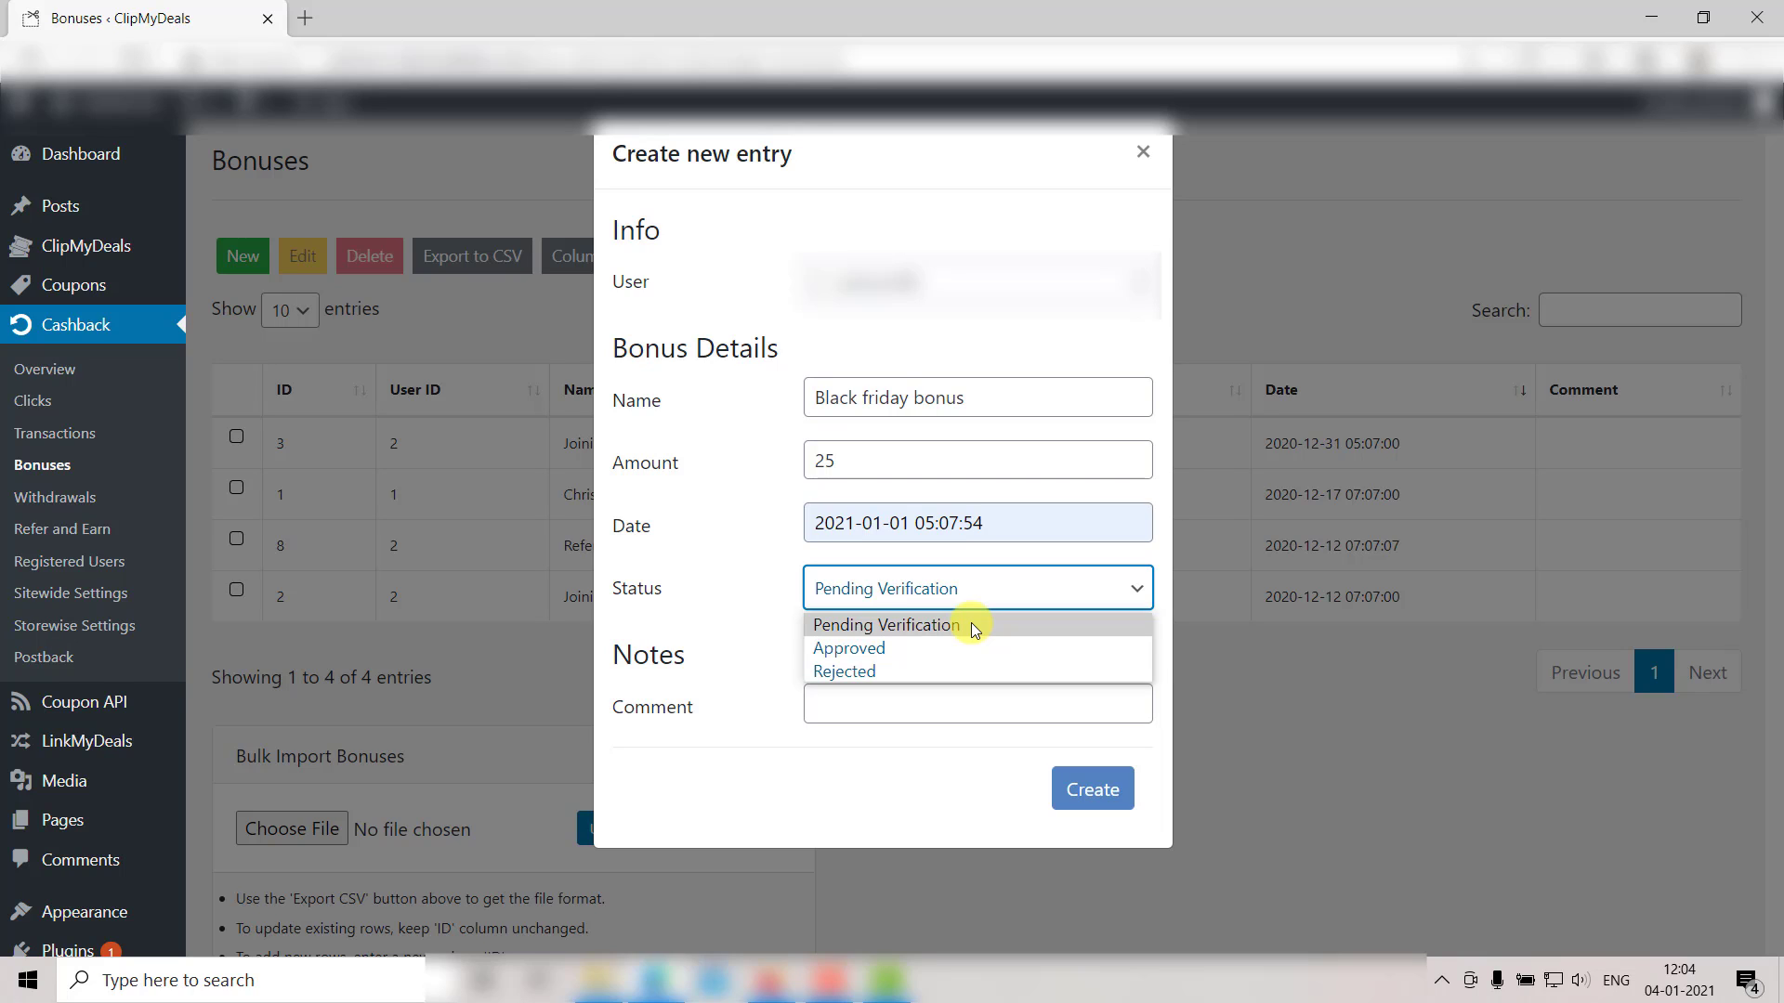
{"action": "left_click", "coordinate": [961, 643]}
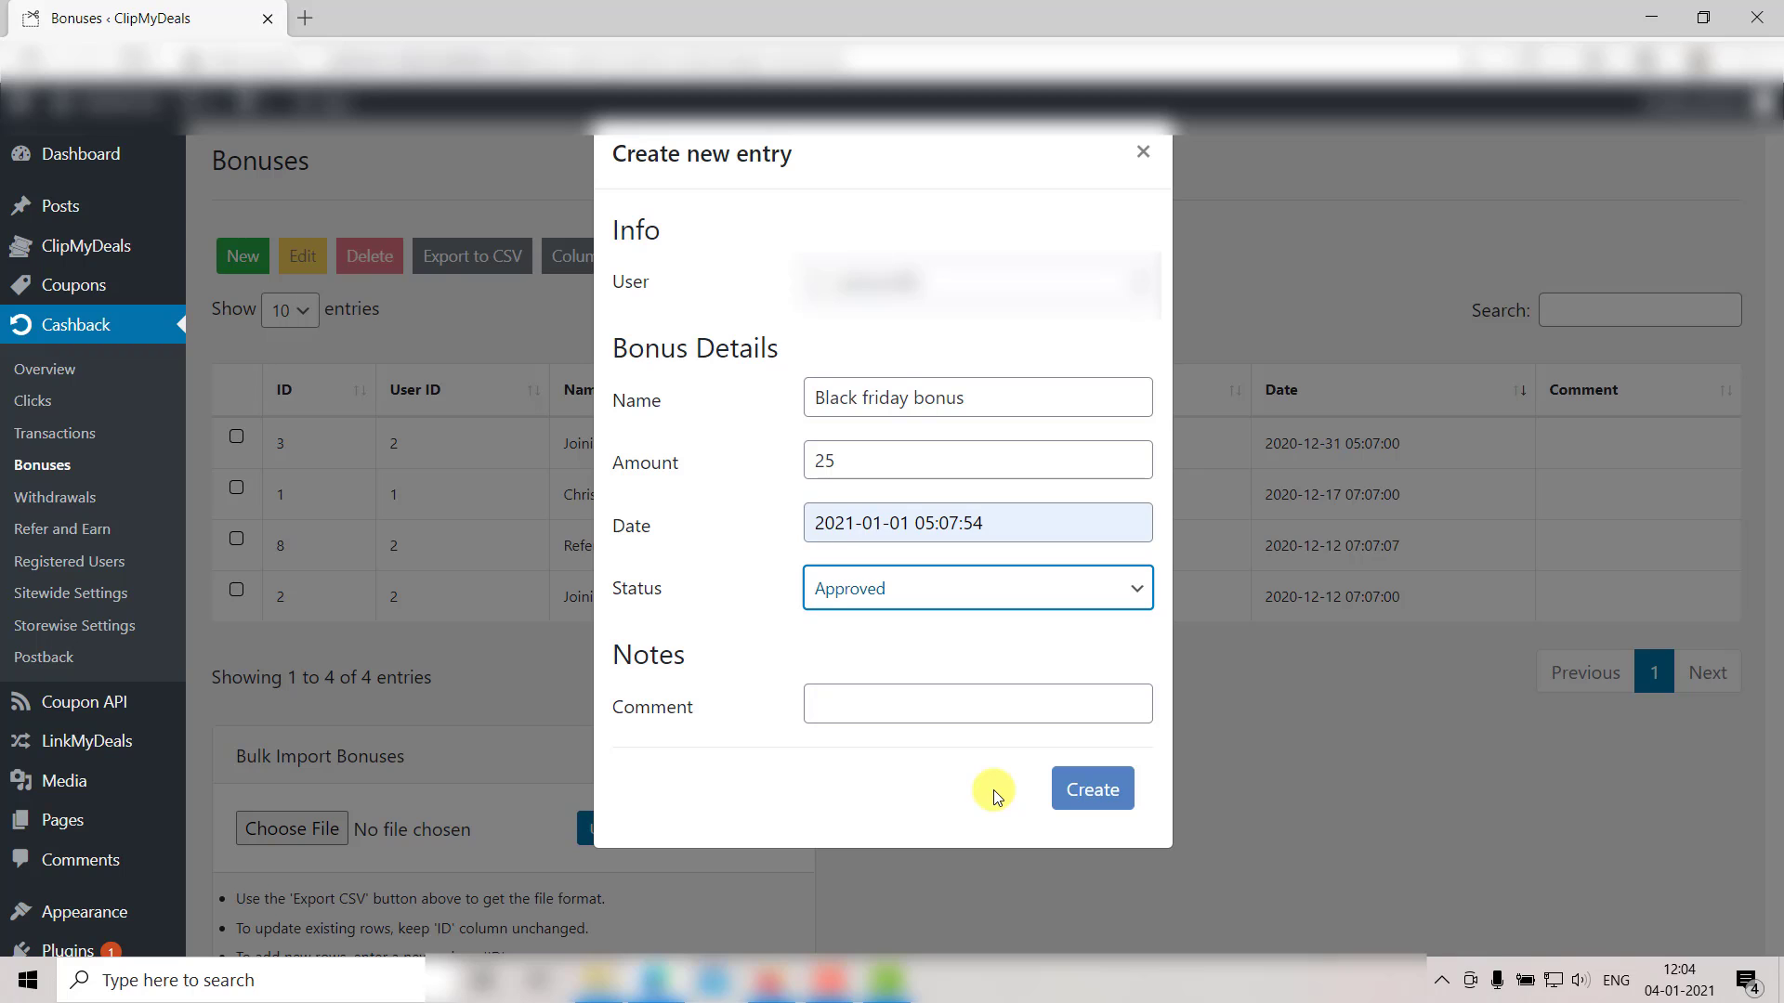
{"action": "left_click", "coordinate": [1087, 789]}
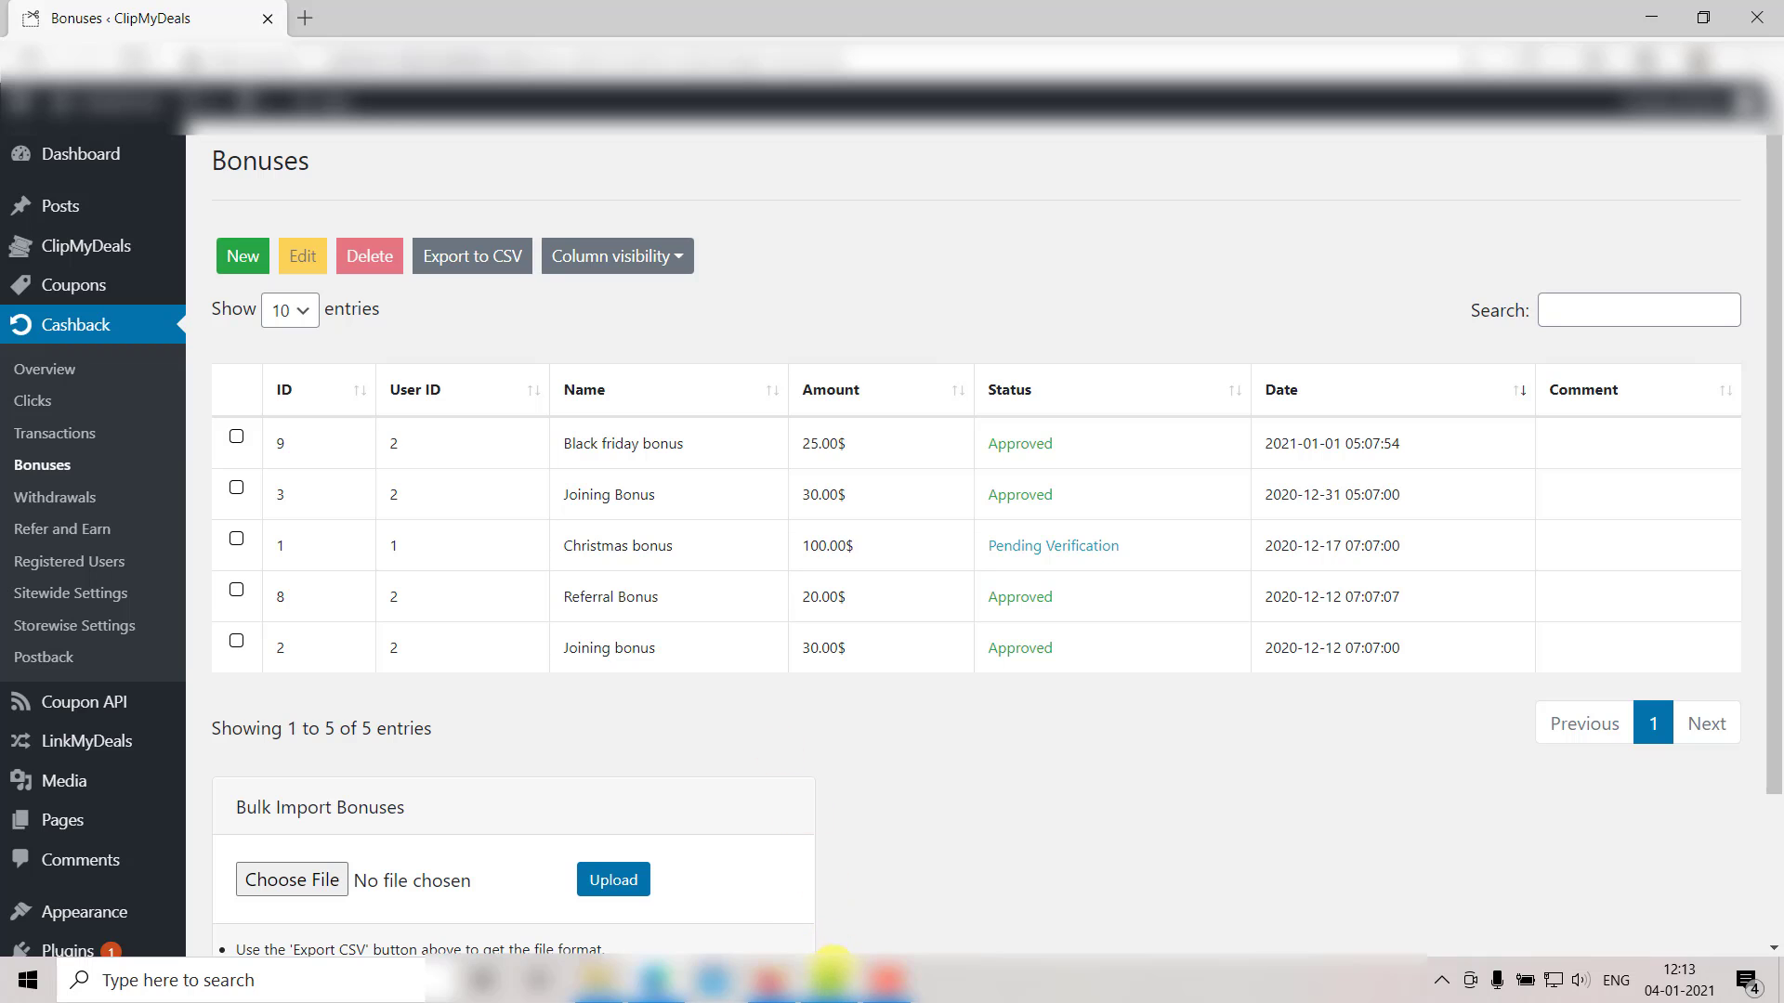
Confirm the 25.00$ Black friday bonus on the user's Bonuses page, then return to admin.
{"action": "left_click", "coordinate": [769, 980]}
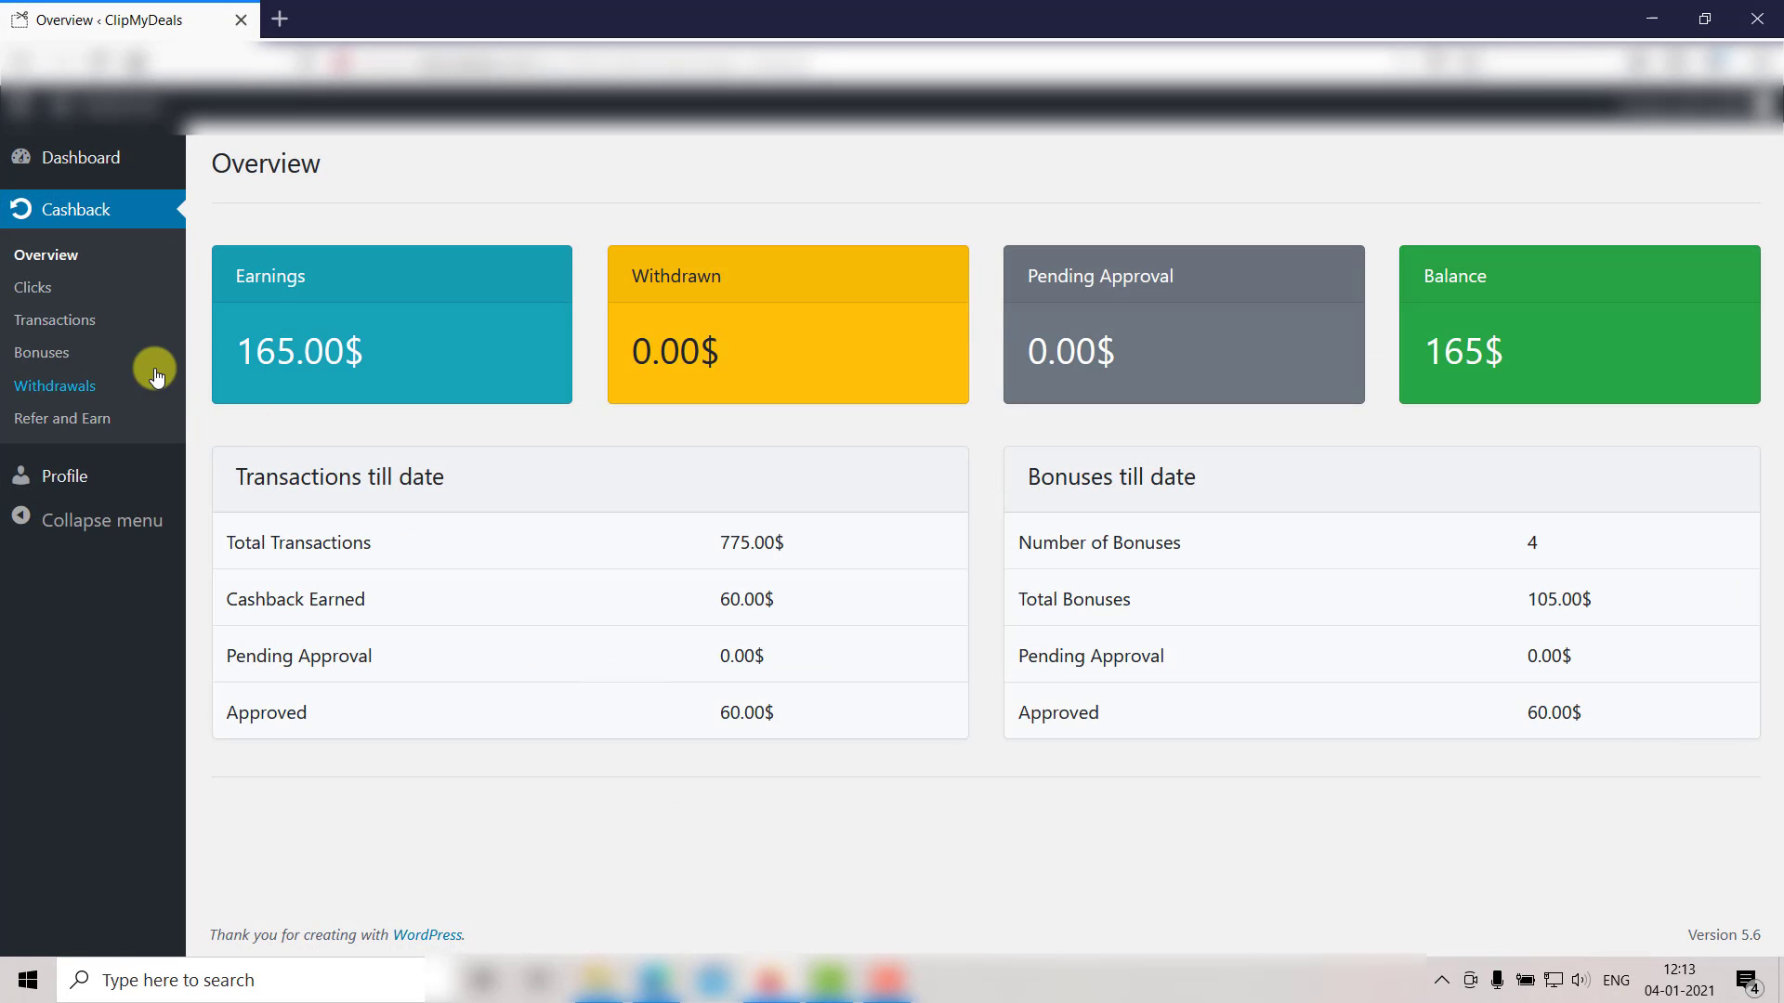
{"action": "left_click", "coordinate": [53, 360]}
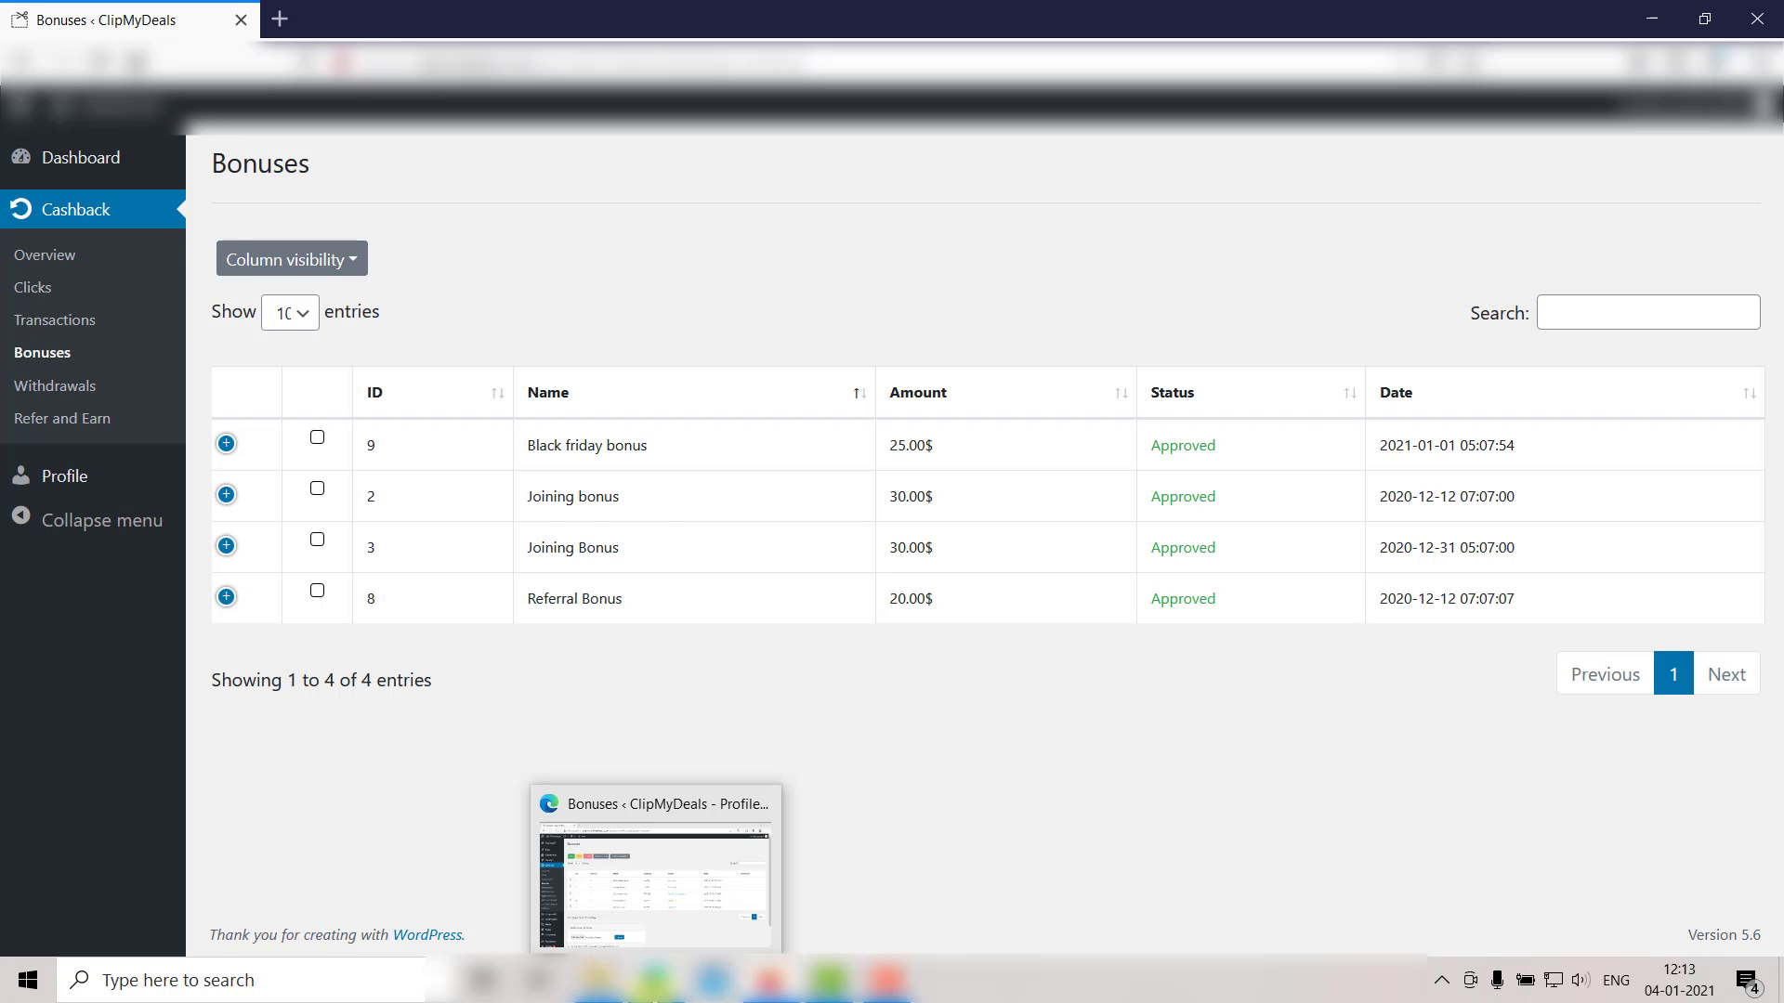
{"action": "left_click", "coordinate": [655, 990]}
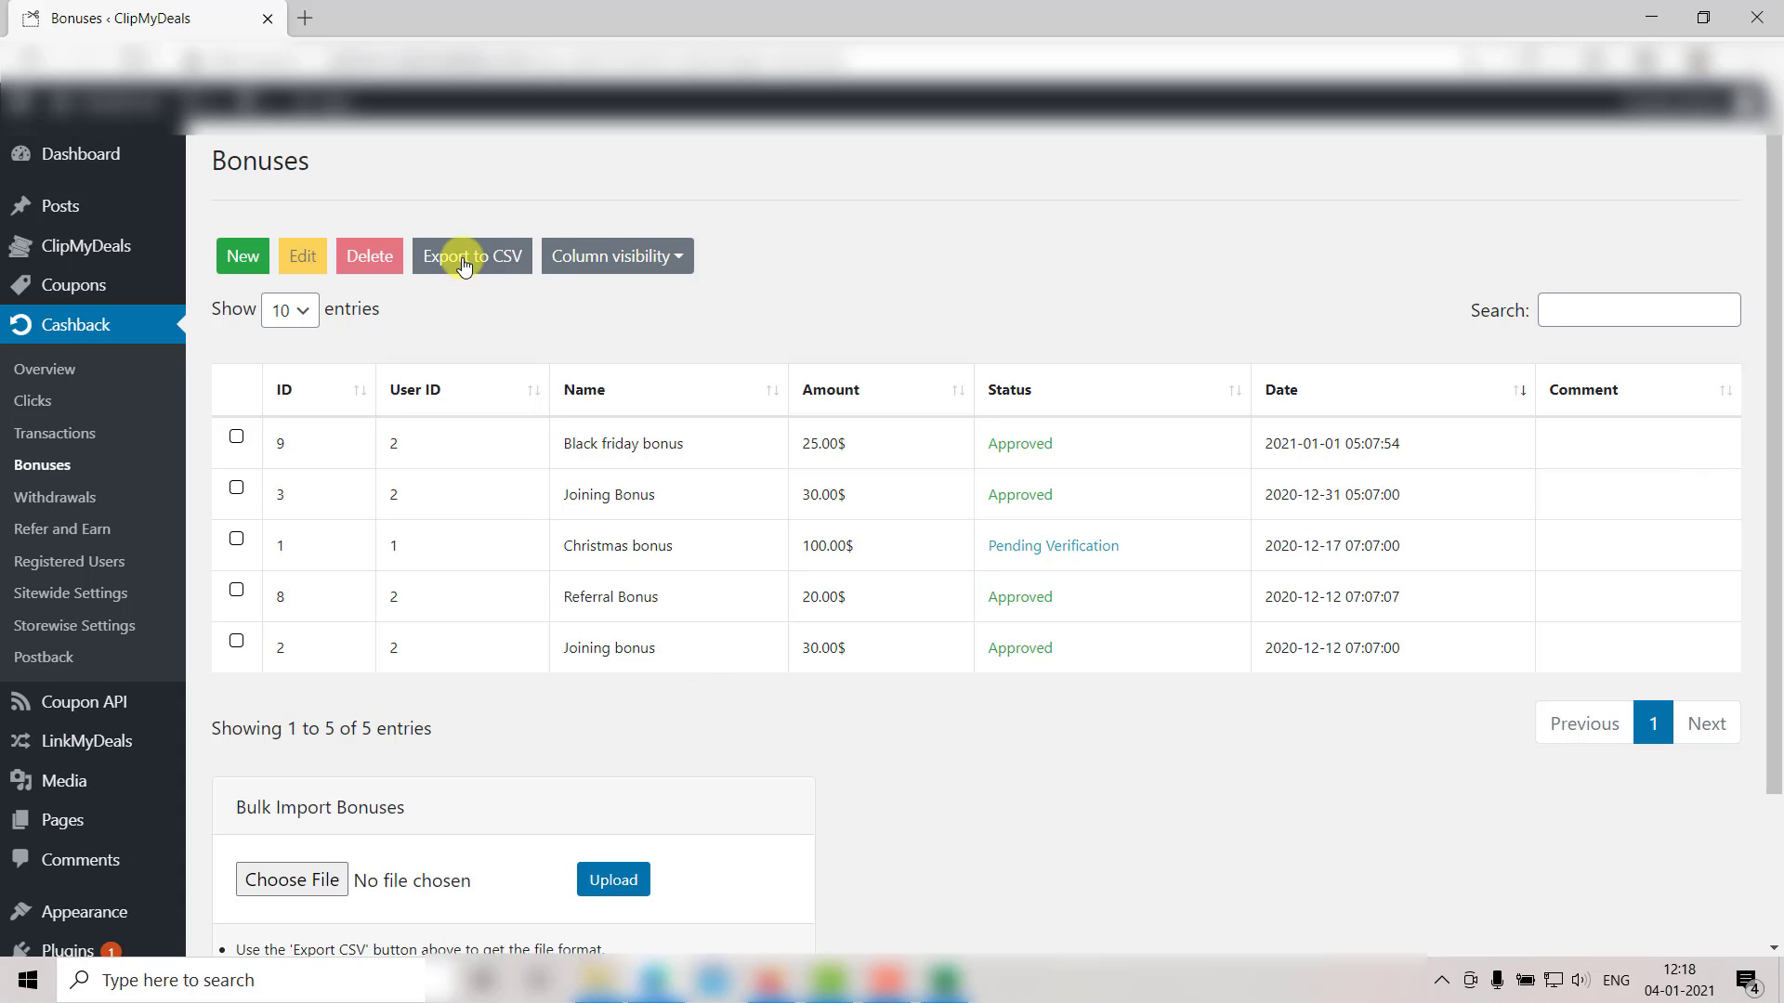
Export the five-row bonuses table to CSV and open it in Excel.
{"action": "left_click", "coordinate": [467, 254]}
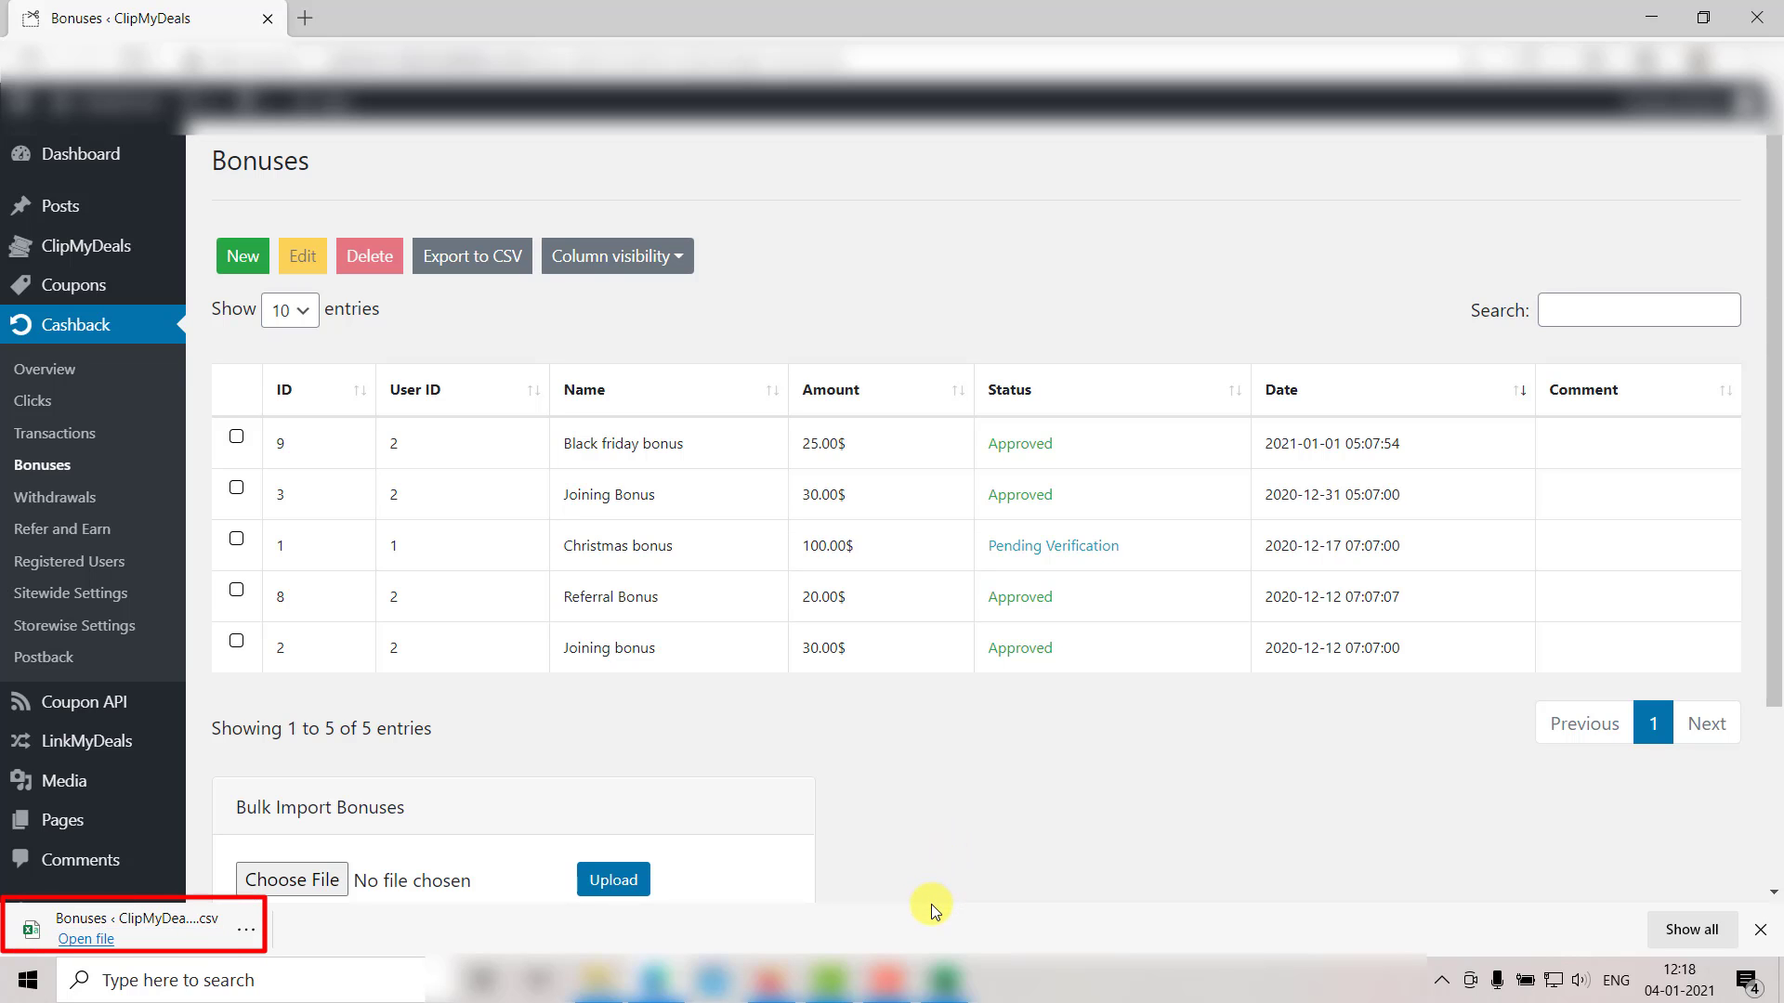
{"action": "left_click", "coordinate": [943, 980]}
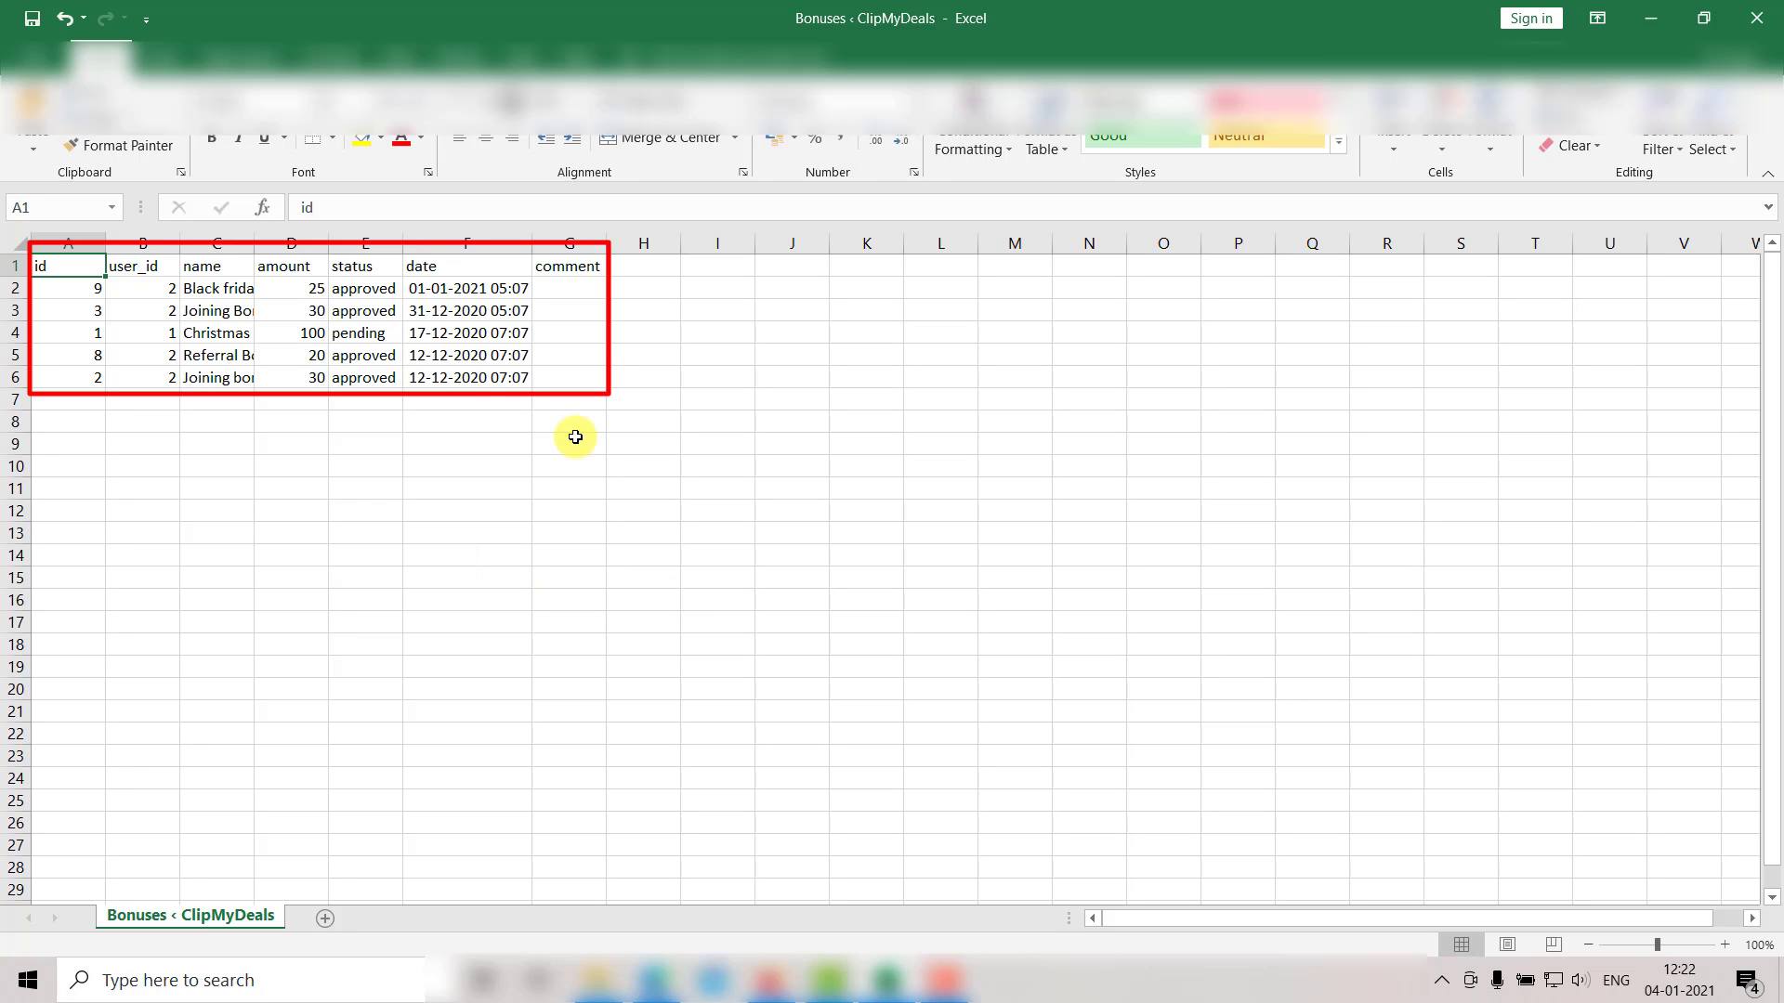
Auto-fit column C so the full bonus names are visible.
{"action": "double_click", "coordinate": [254, 242]}
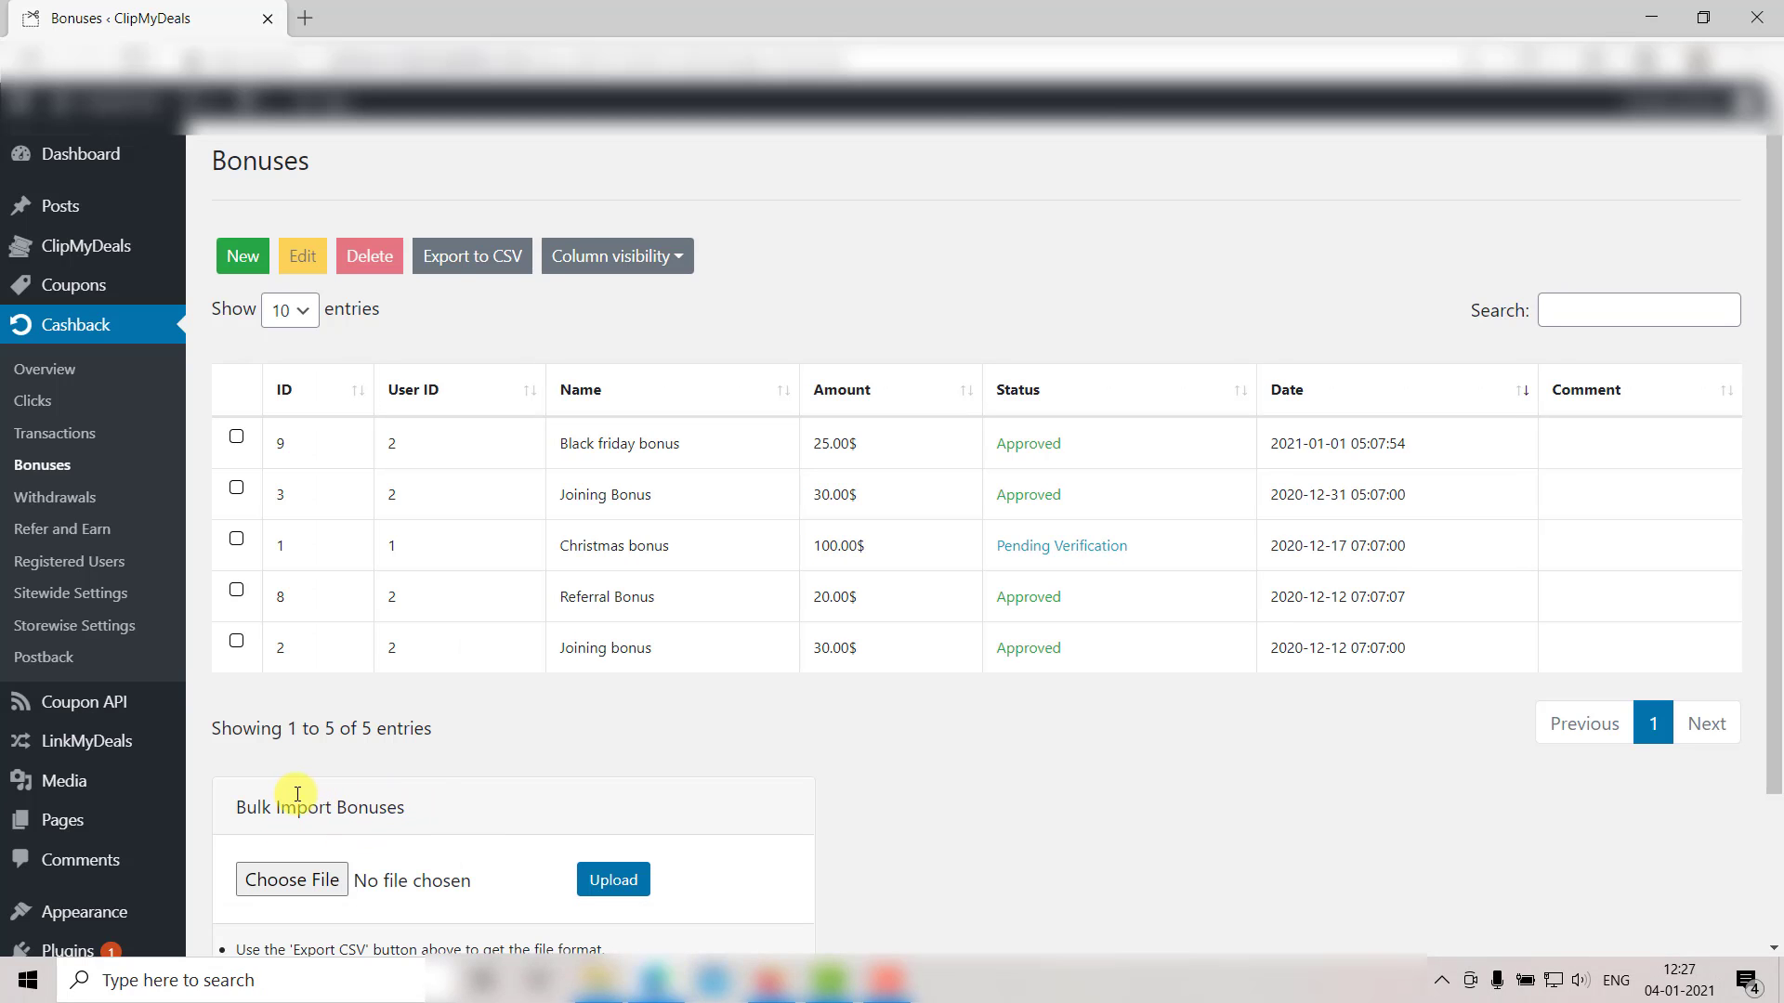
Choose the exported 'Bonuses ‹ ClipMyDeals (1)' CSV file for bulk bonus import.
{"action": "left_click", "coordinate": [295, 882]}
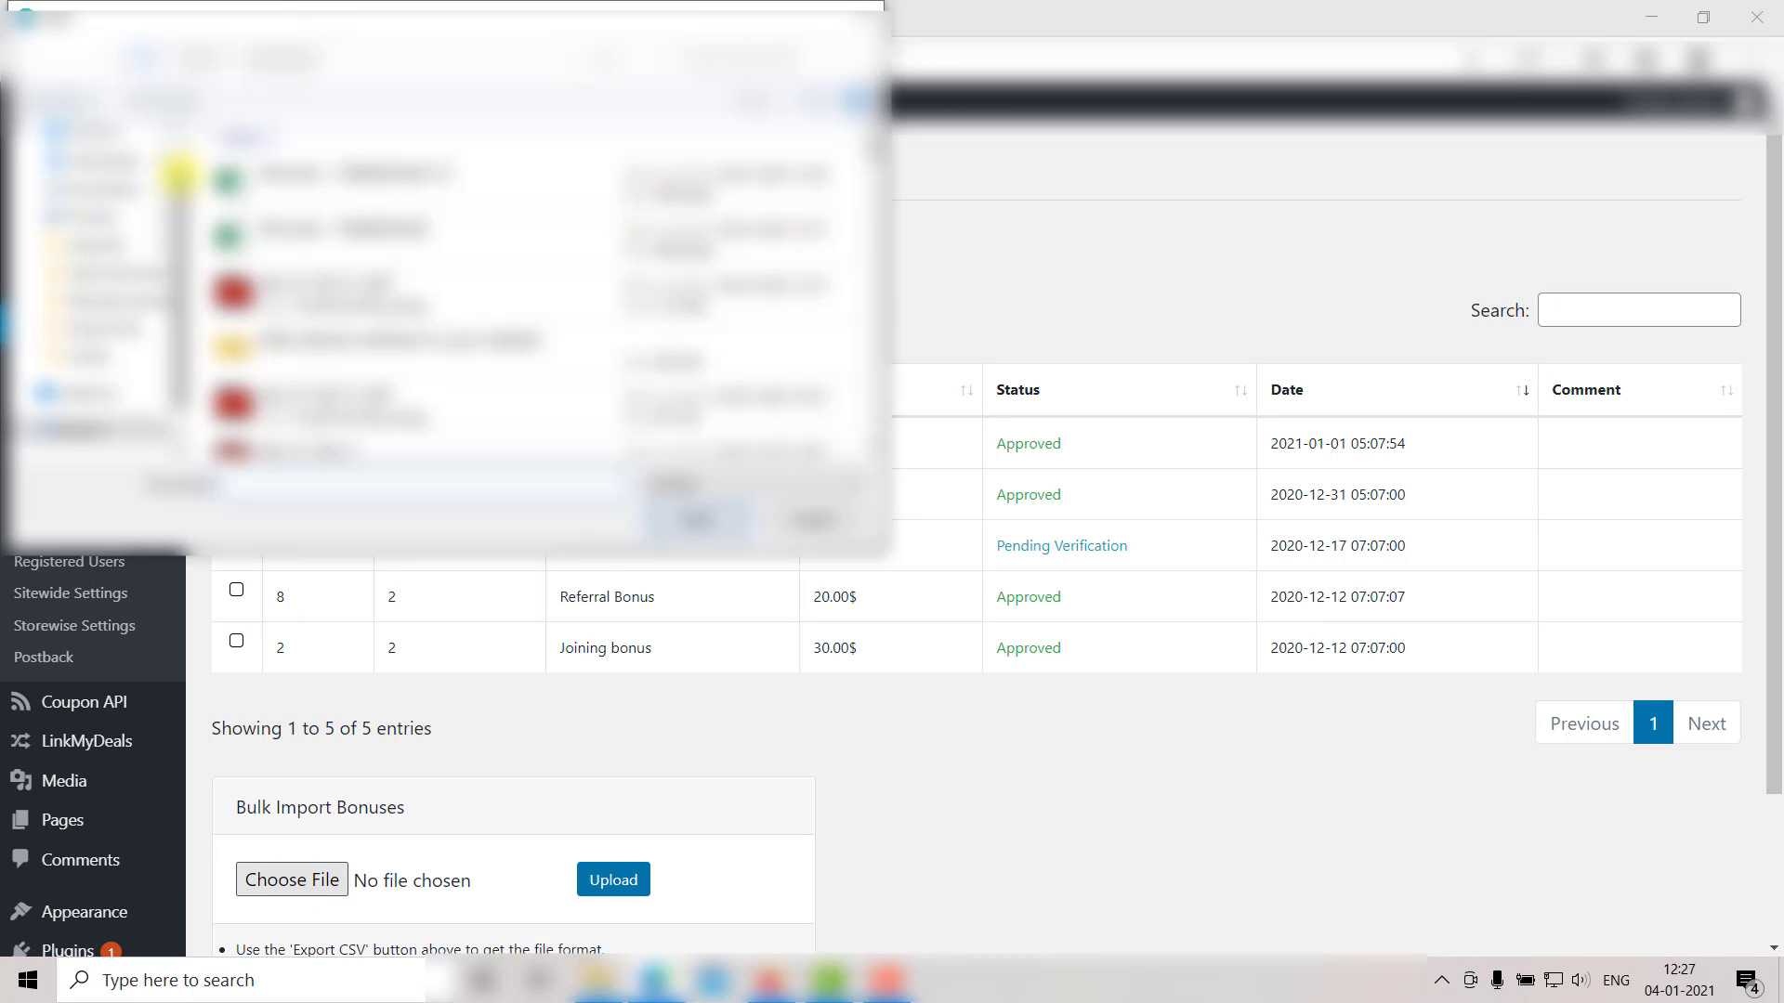
{"action": "left_click", "coordinate": [278, 176]}
{"action": "left_click", "coordinate": [697, 516]}
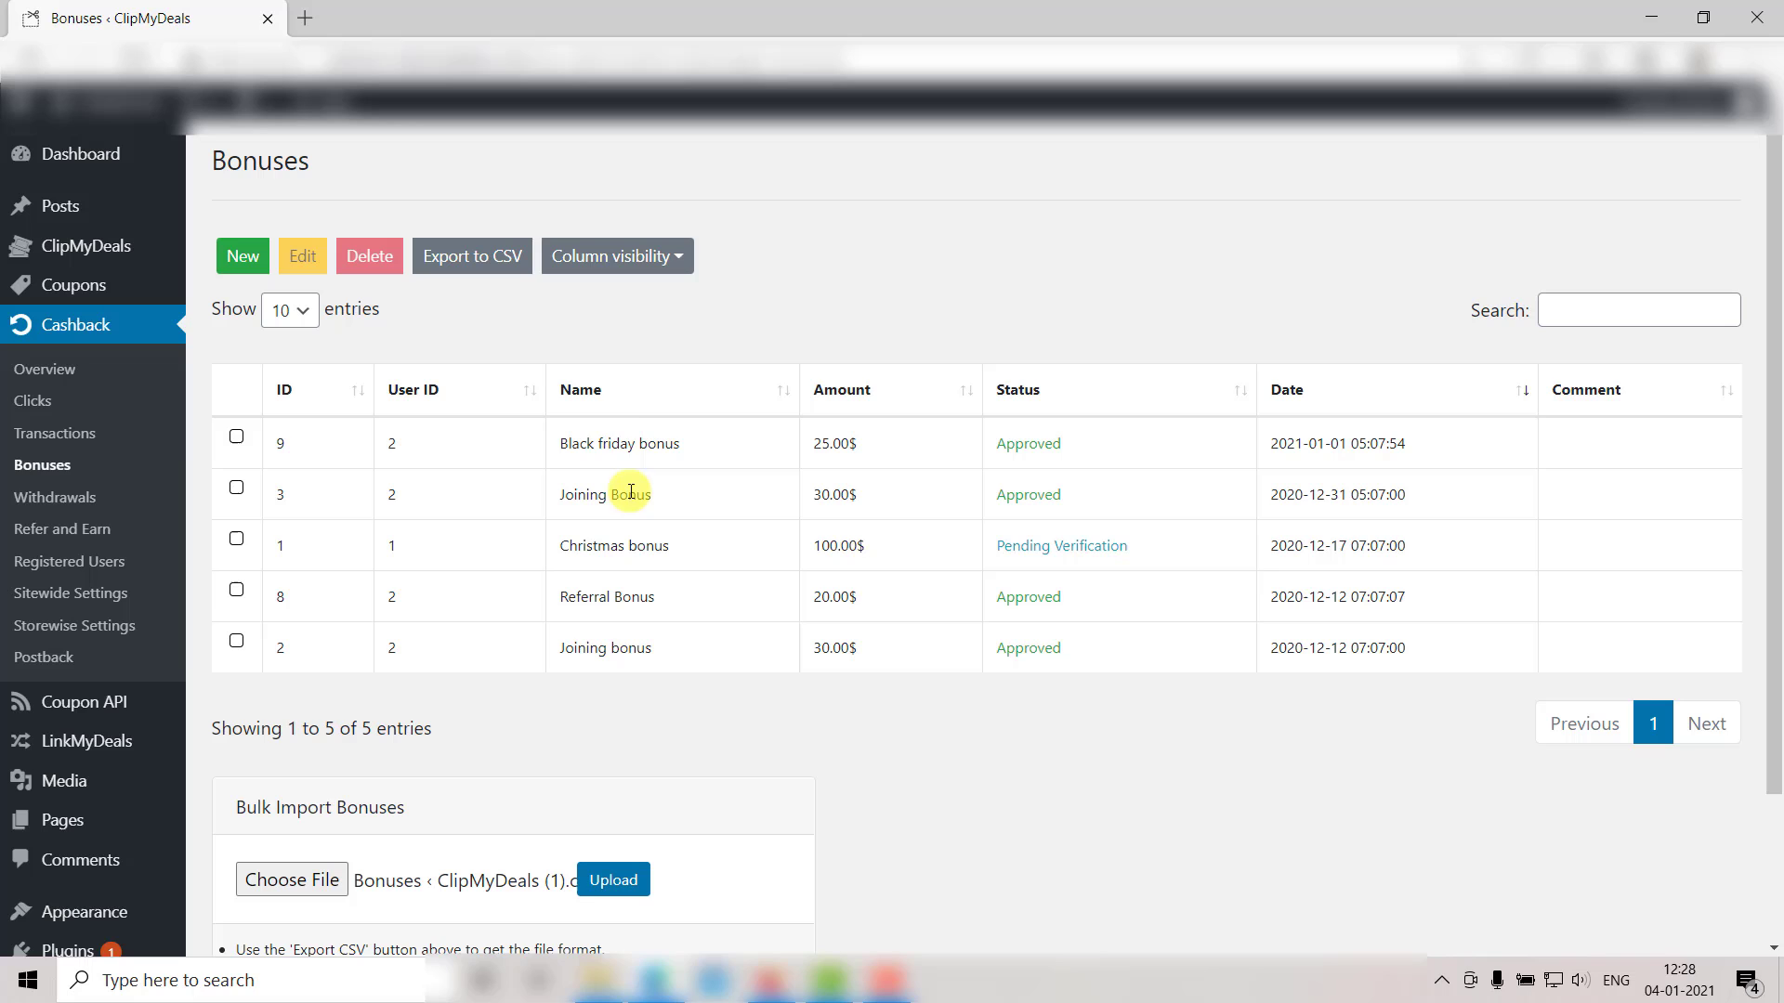
Change the Black friday bonus (ID 9) status from Approved to Pending Verification.
{"action": "left_click", "coordinate": [628, 444]}
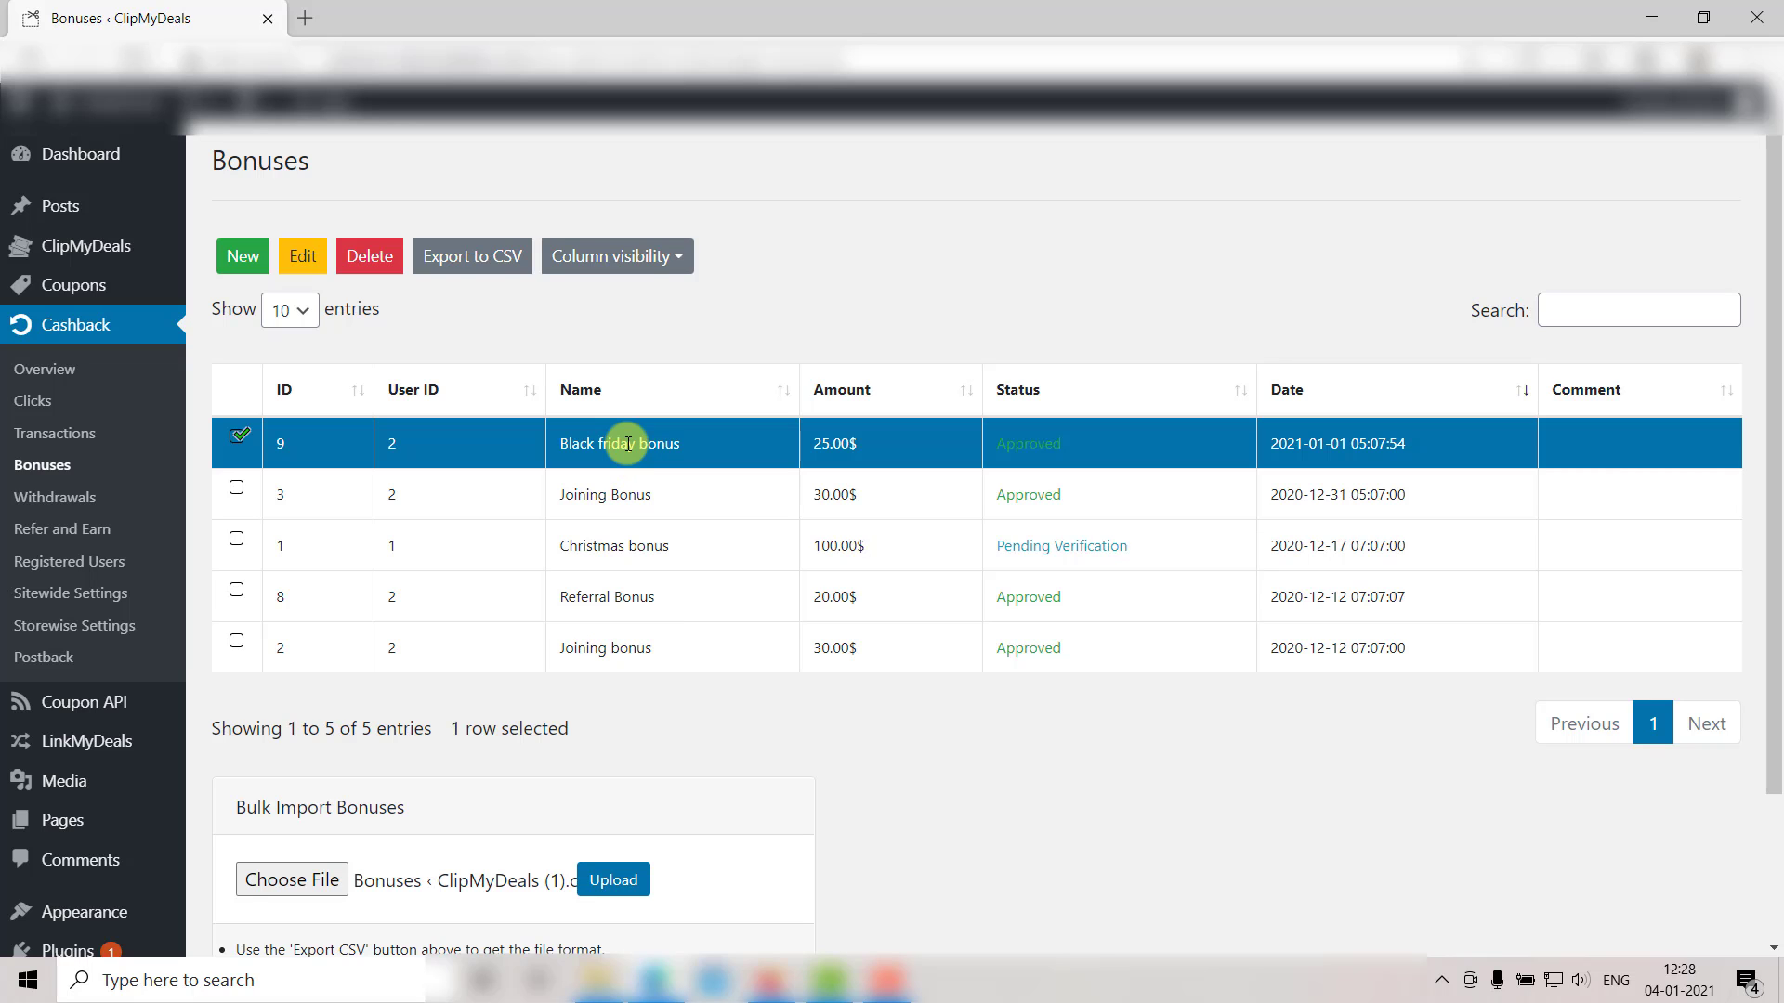
{"action": "left_click", "coordinate": [312, 268]}
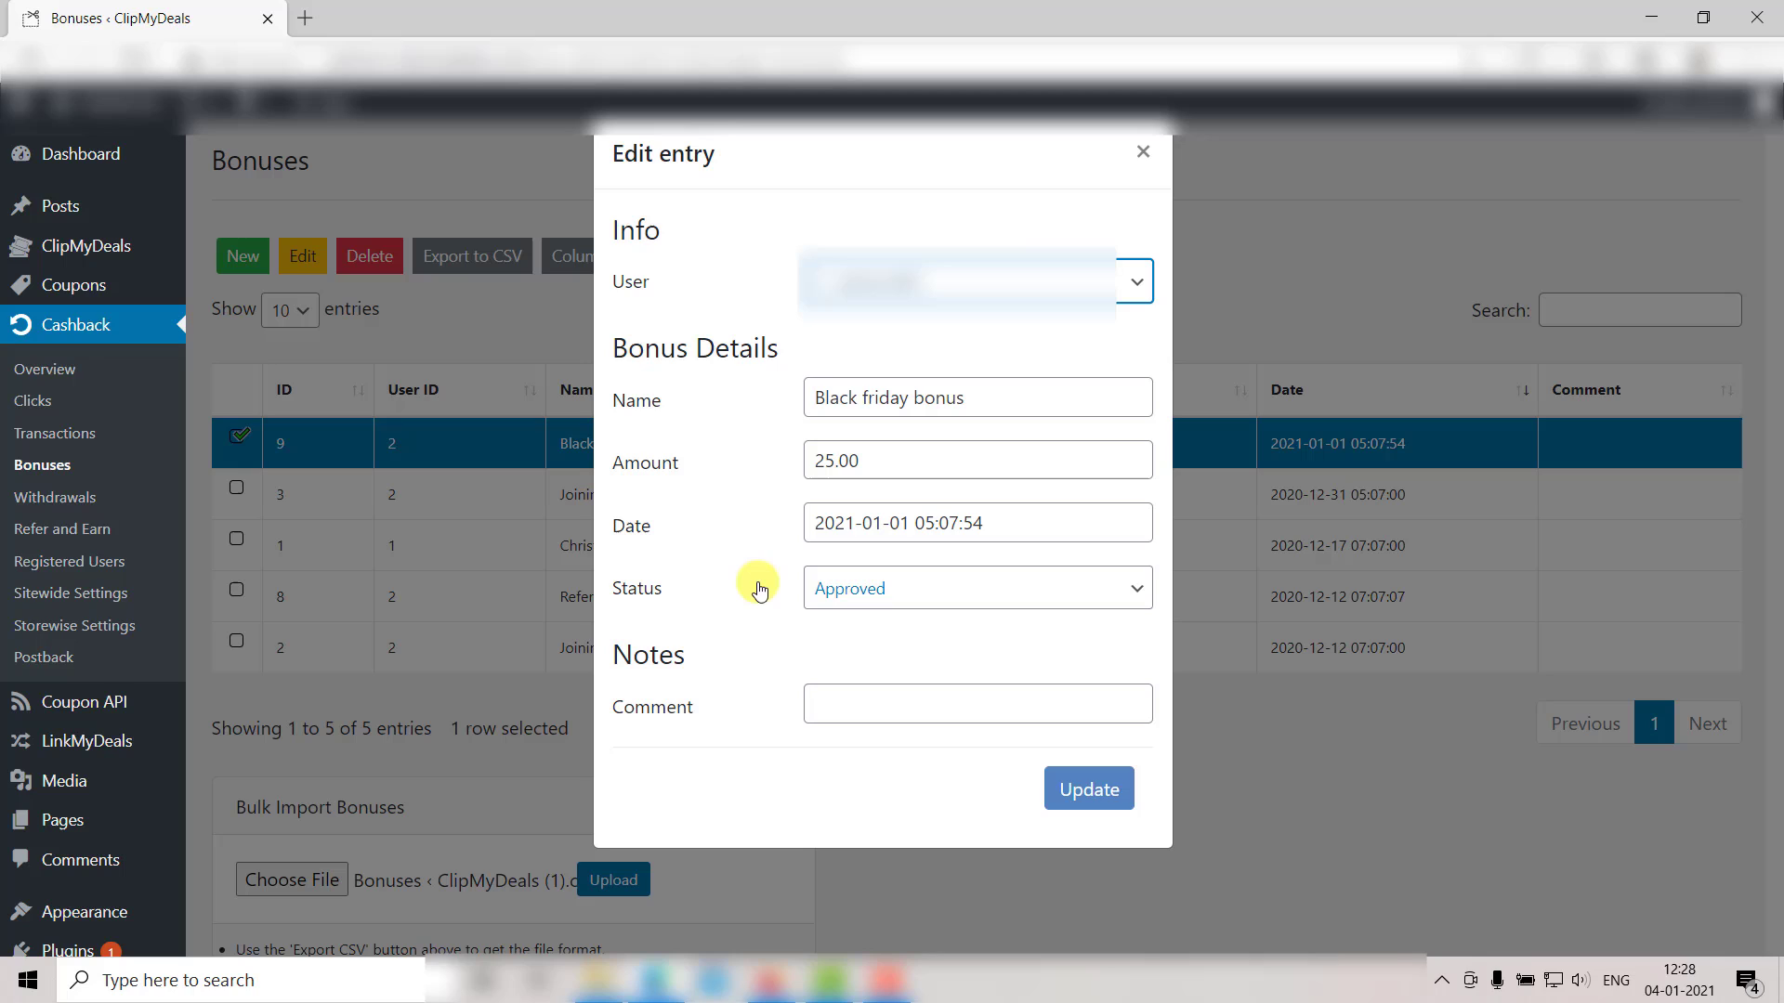
{"action": "left_click", "coordinate": [986, 595]}
{"action": "left_click", "coordinate": [916, 625]}
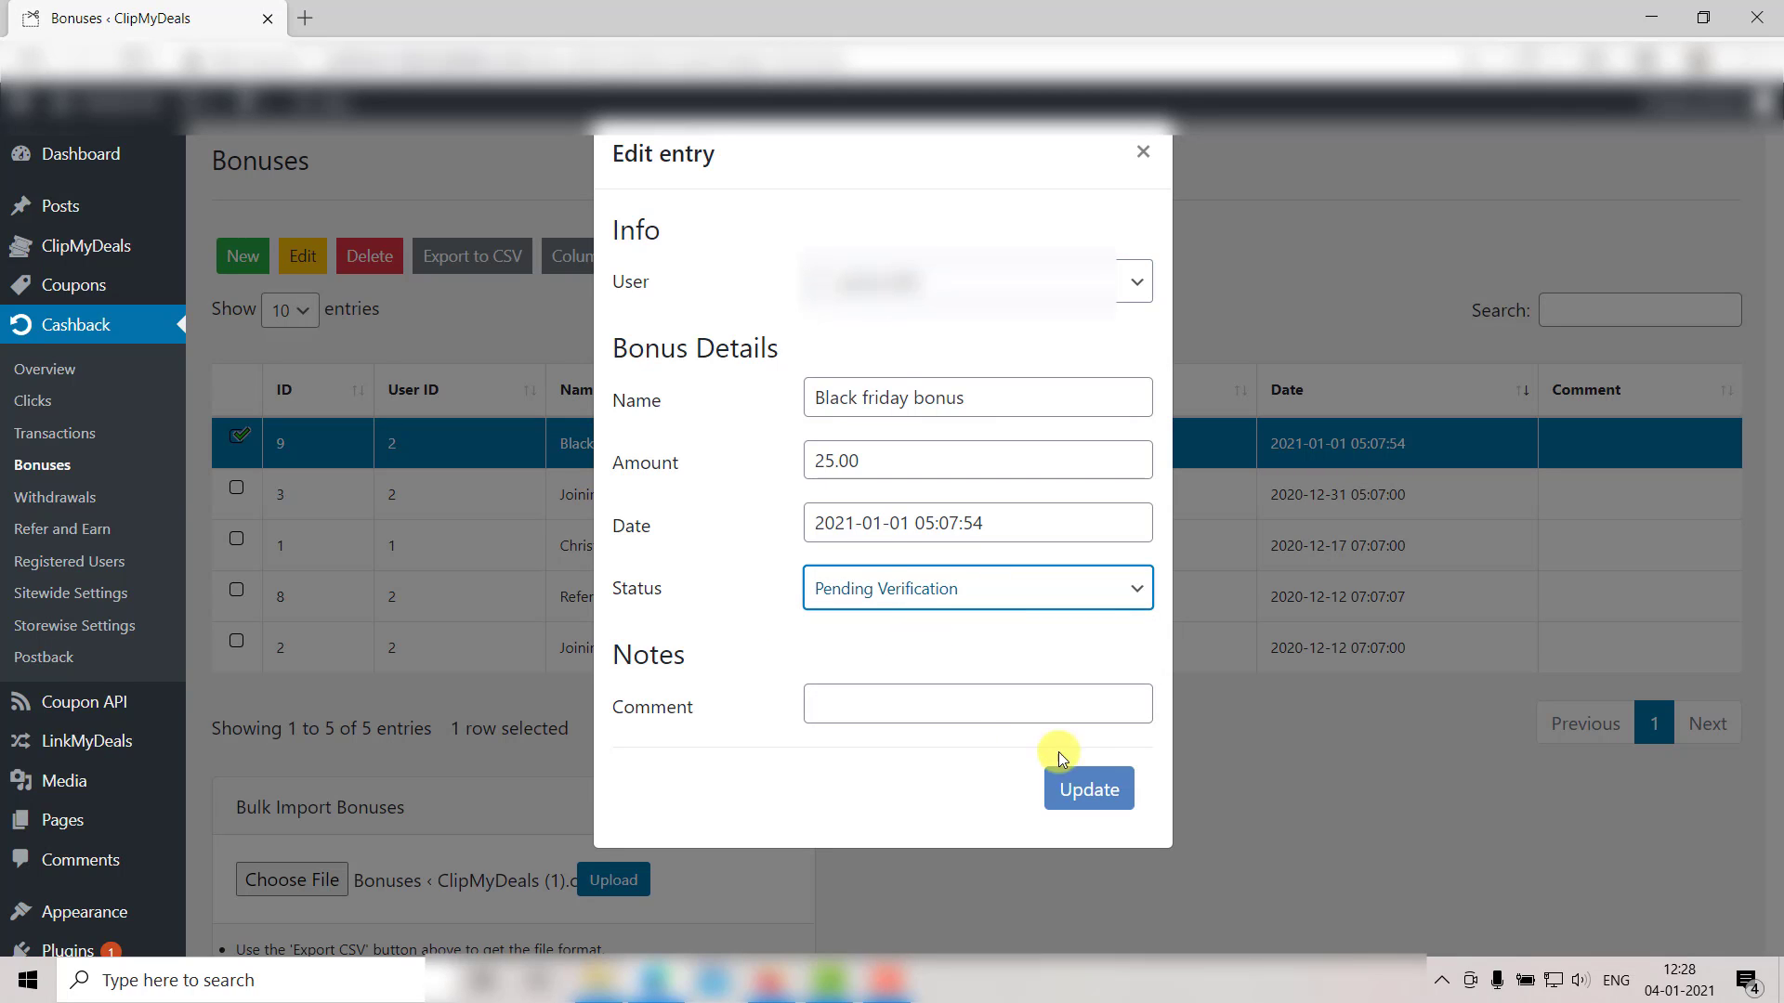
{"action": "left_click", "coordinate": [1091, 789]}
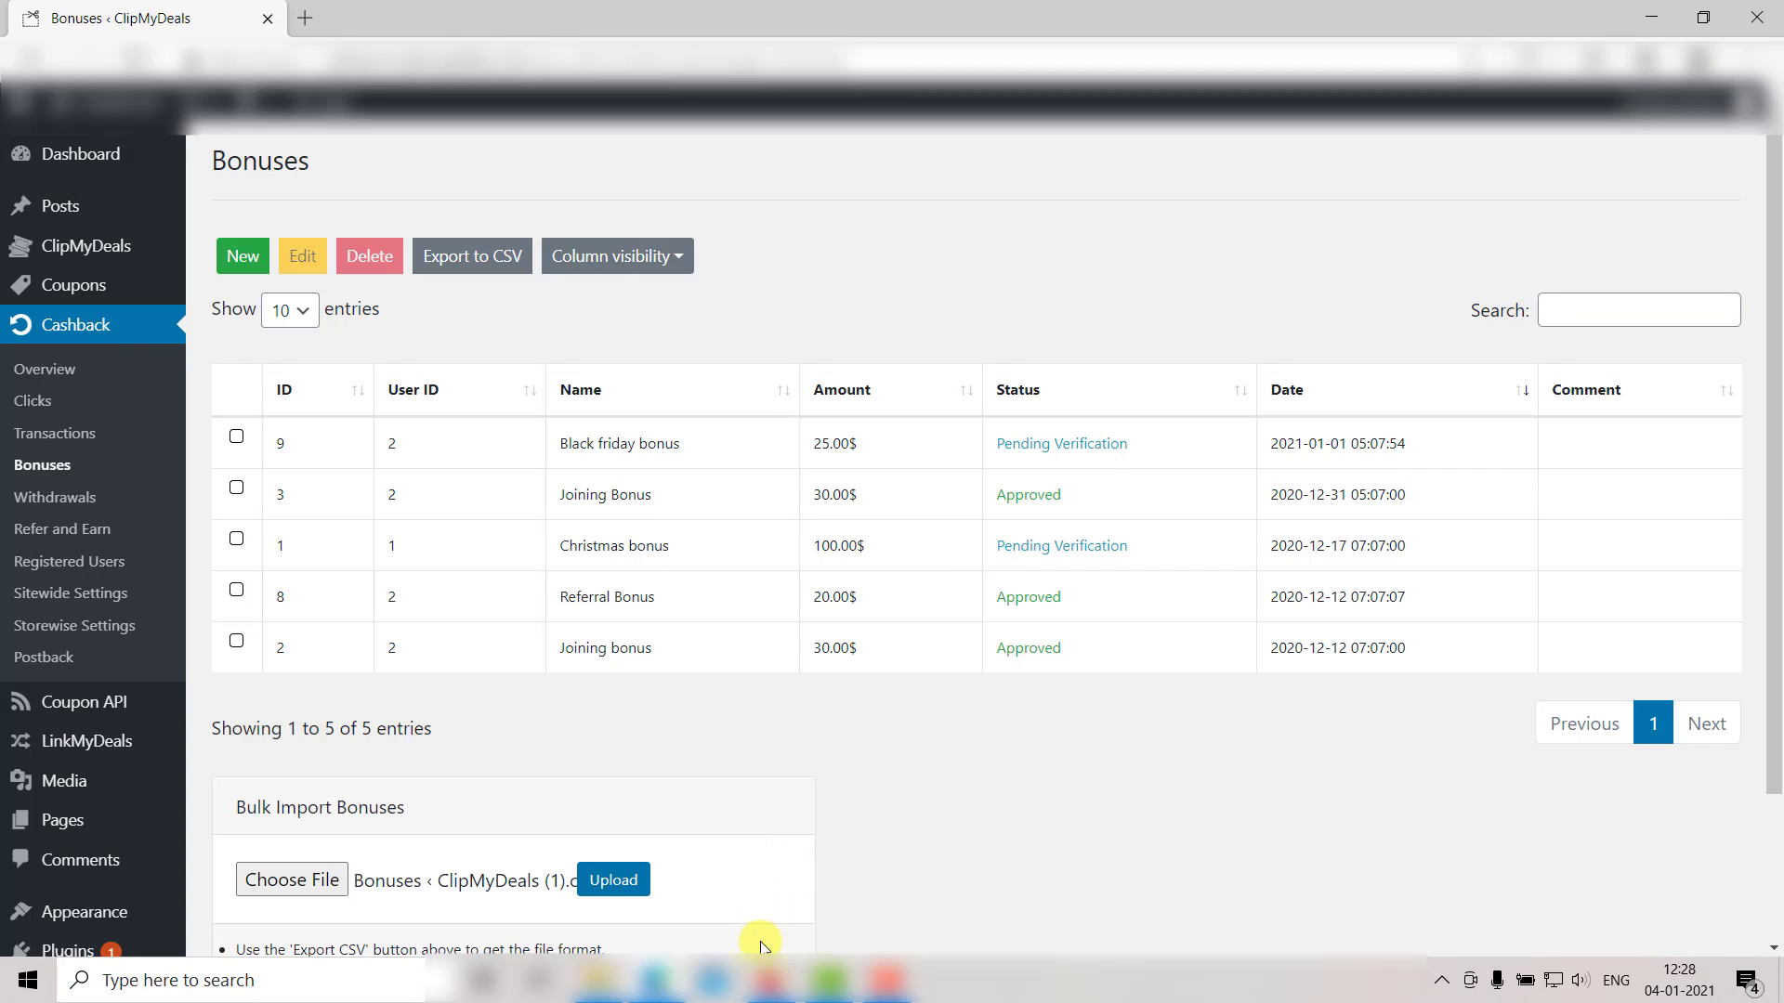
{"action": "left_click", "coordinate": [772, 982]}
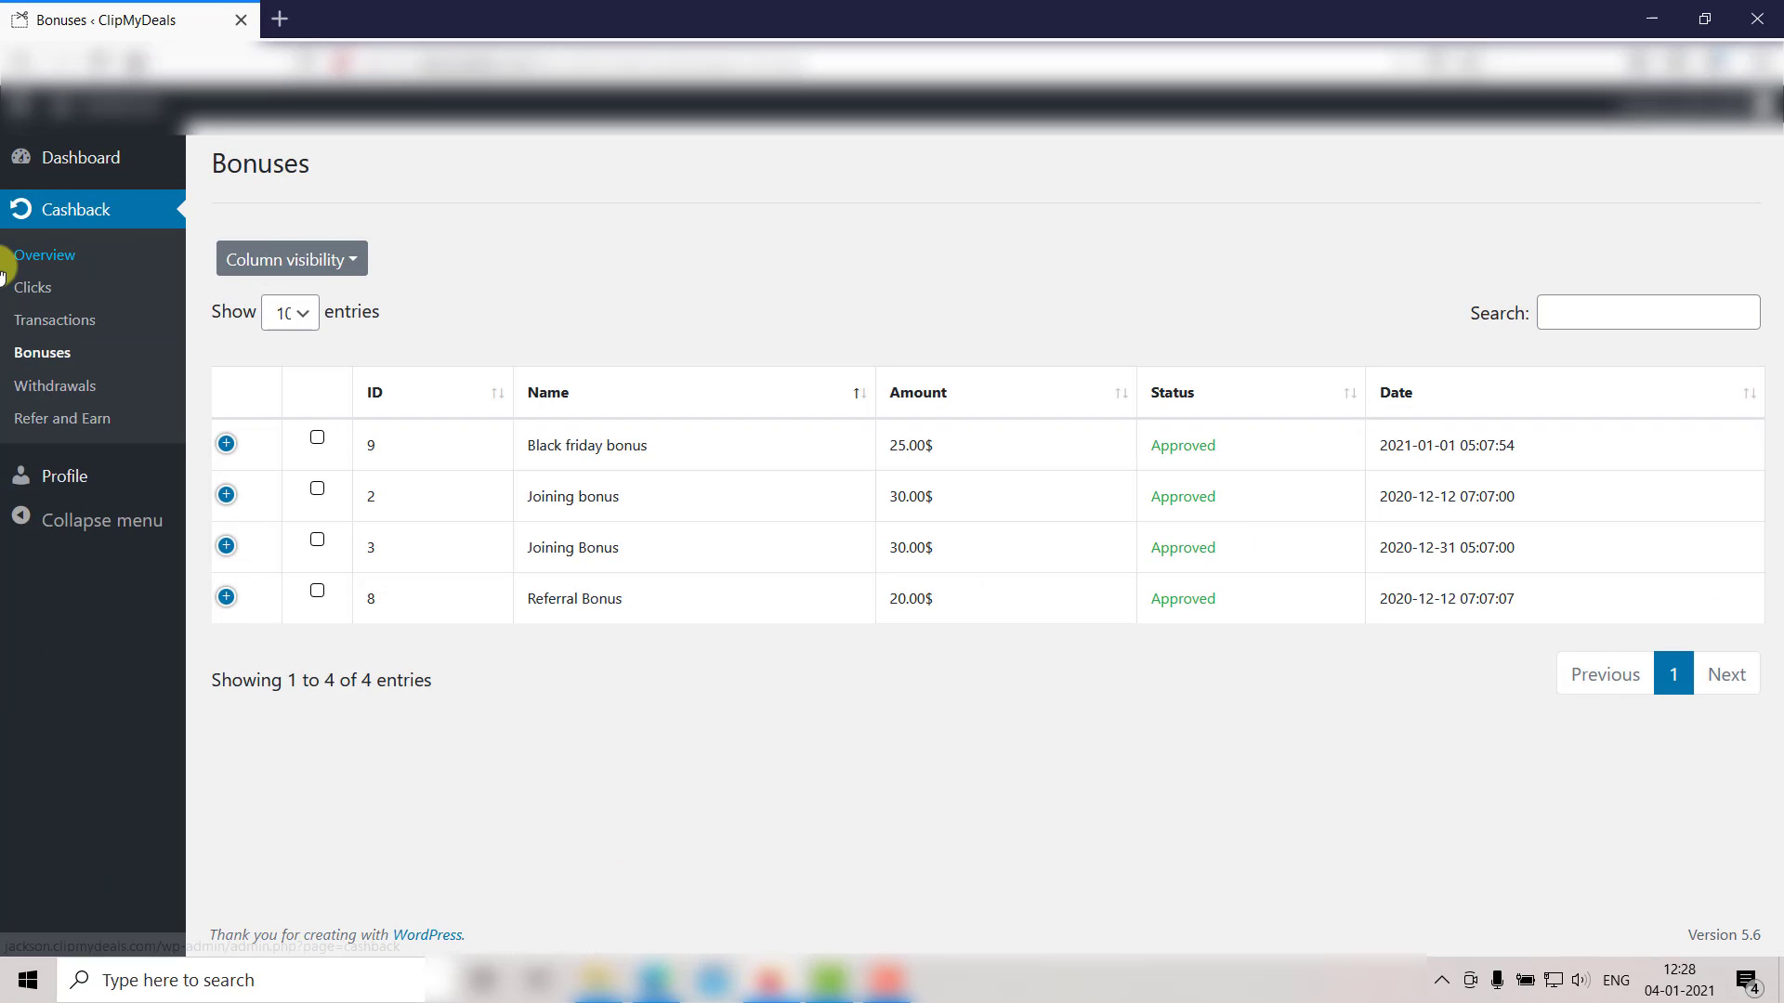
{"action": "left_click", "coordinate": [40, 357]}
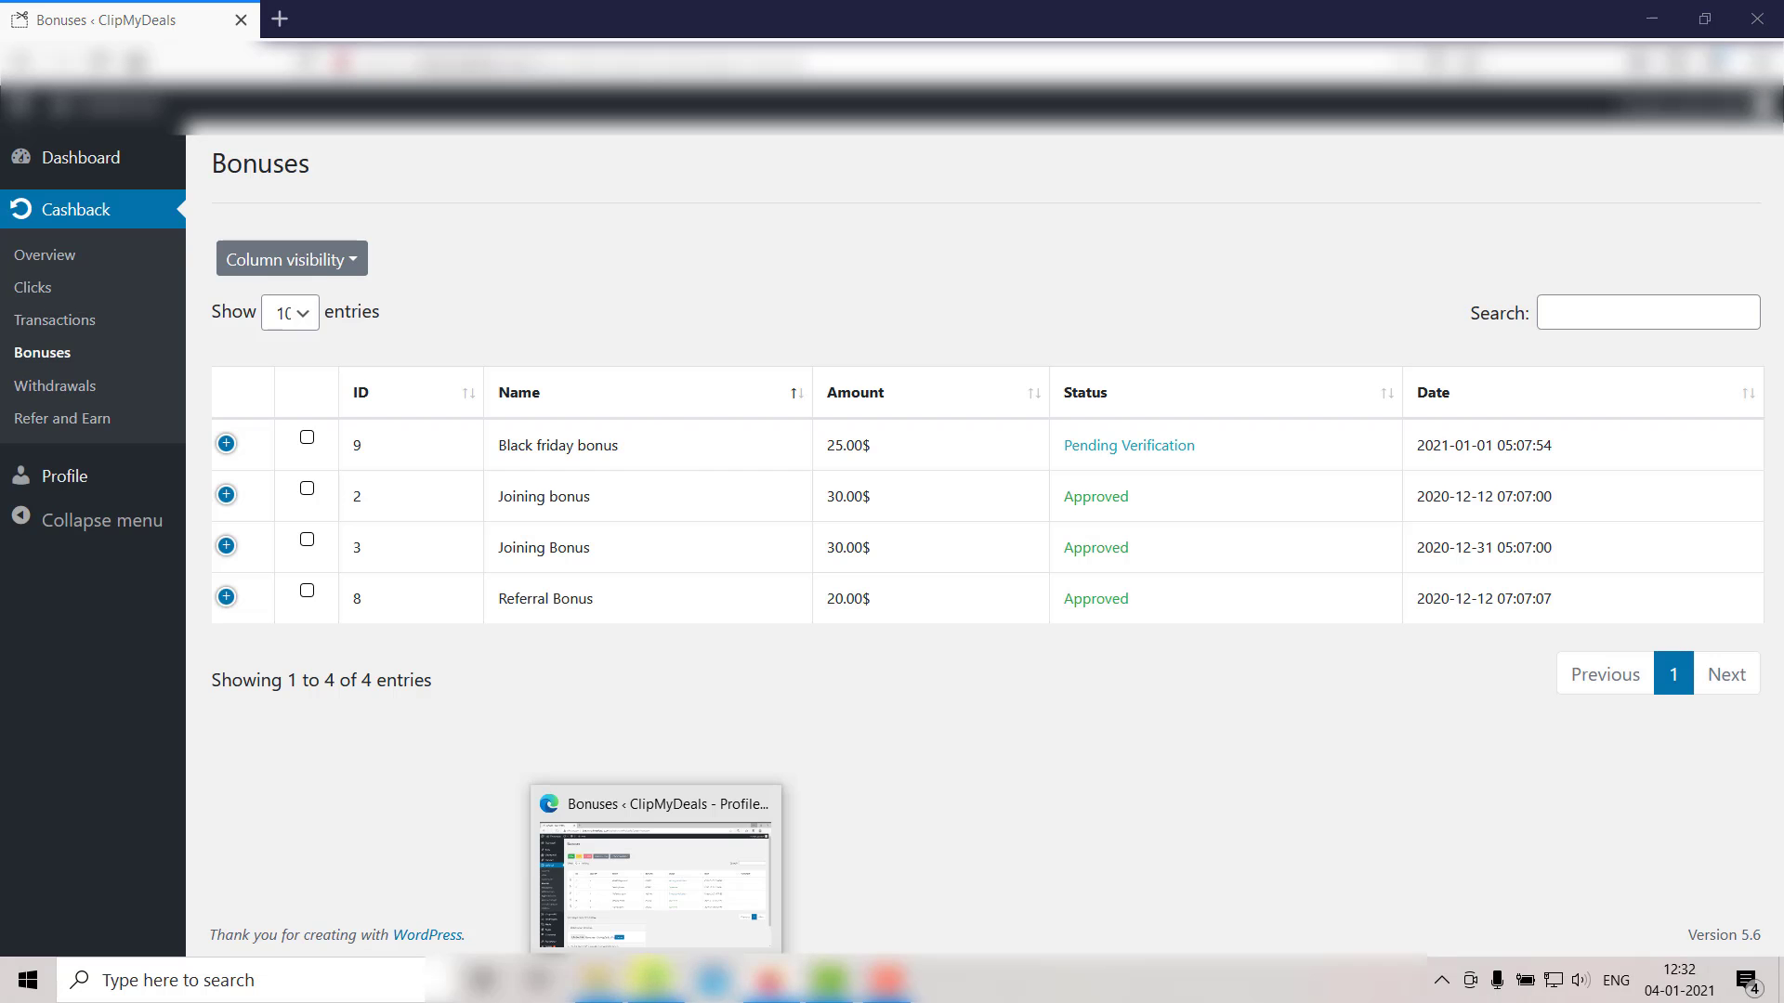
{"action": "left_click", "coordinate": [706, 864]}
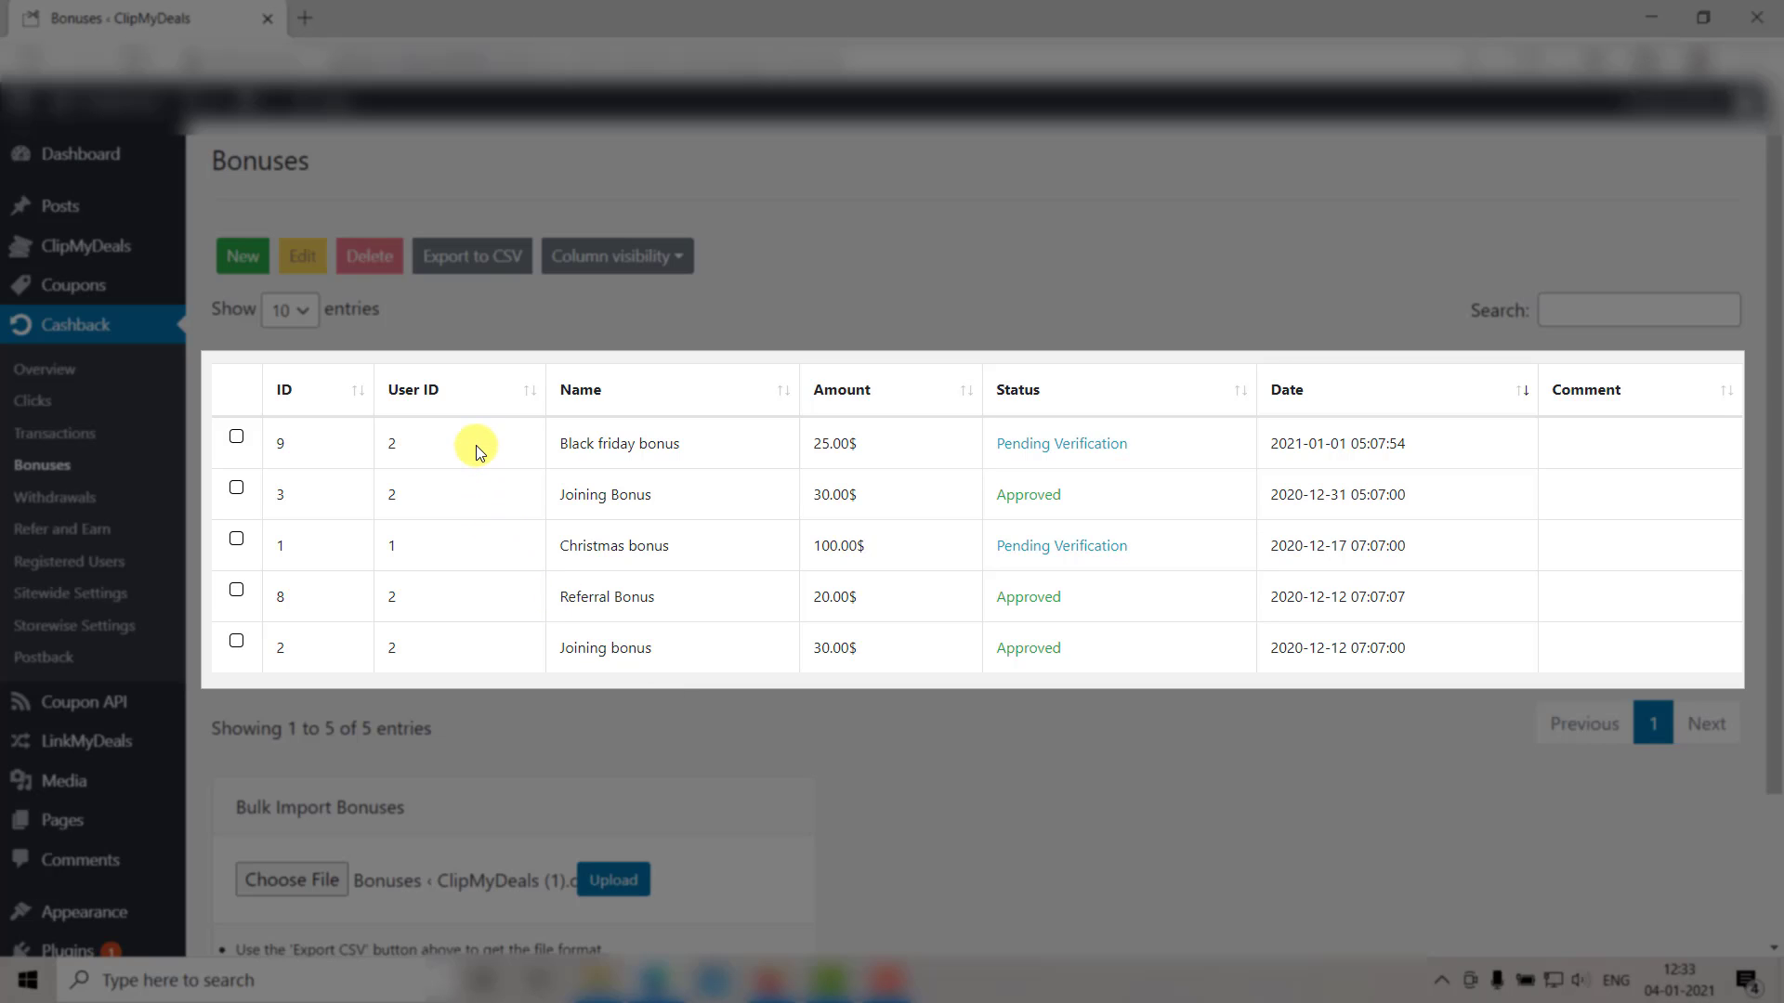
Tick bonus rows 9, 3, 8 and 2, leaving the Christmas bonus unchecked.
{"action": "left_click", "coordinate": [476, 444]}
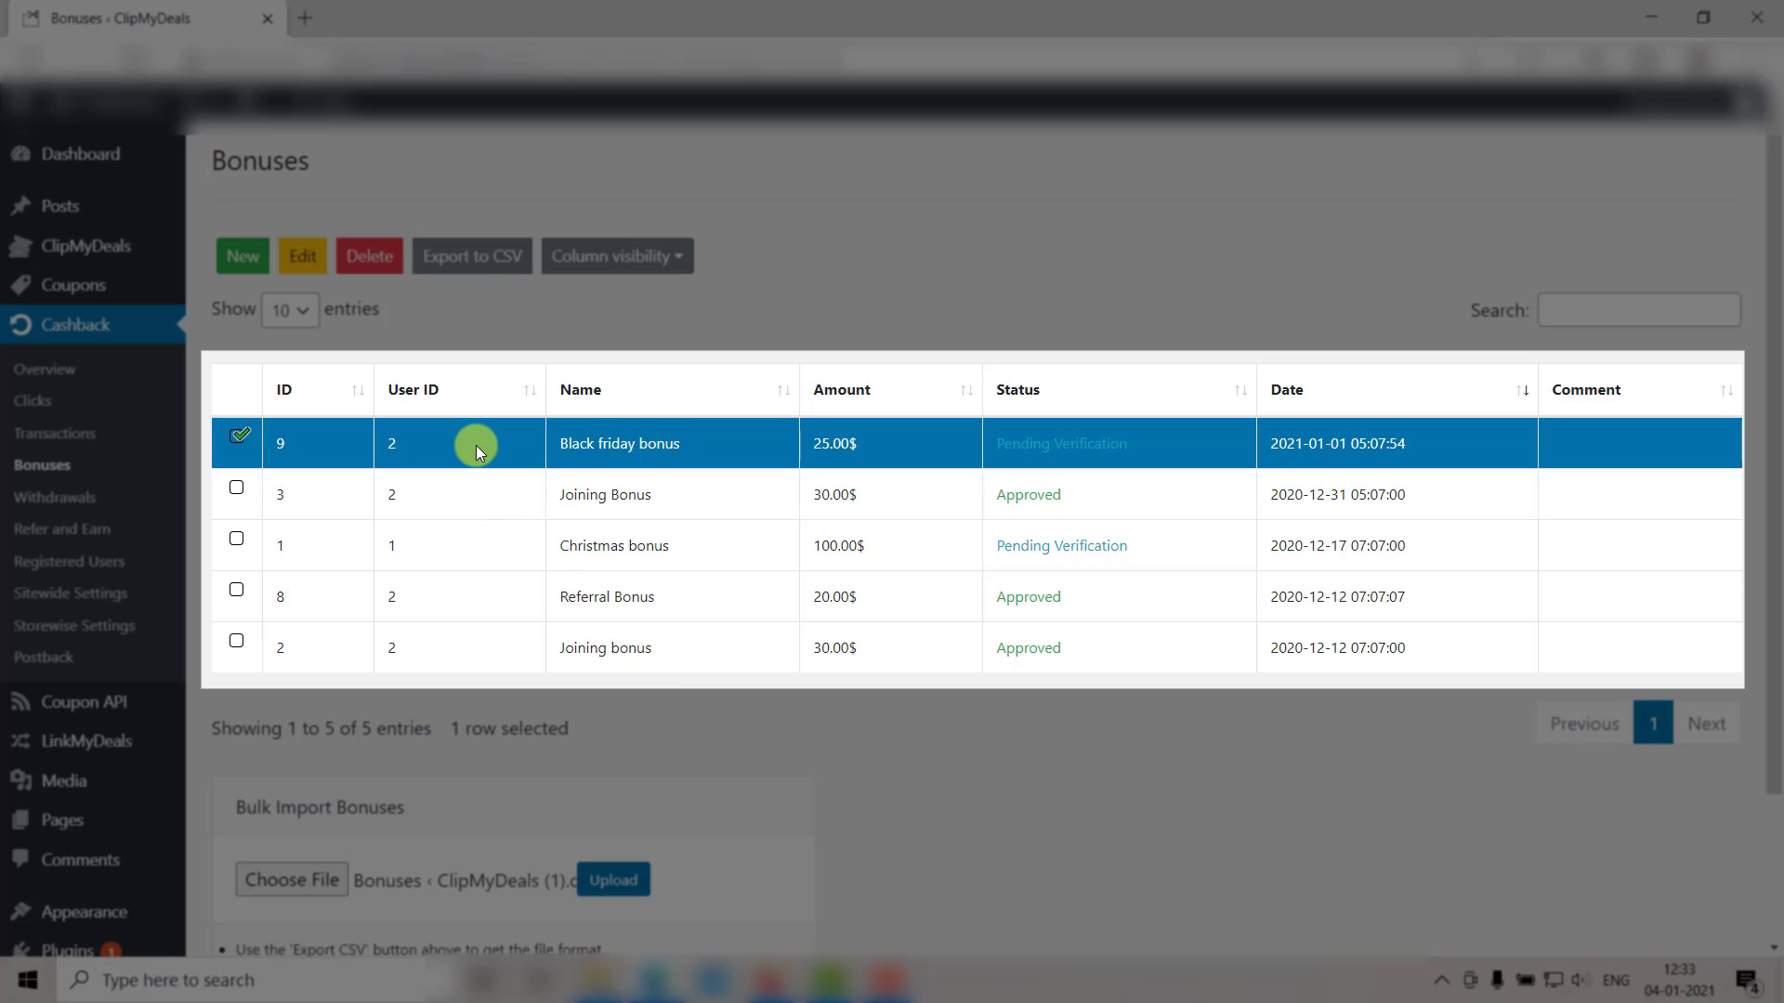
{"action": "left_click", "coordinate": [475, 648], "text": "shift"}
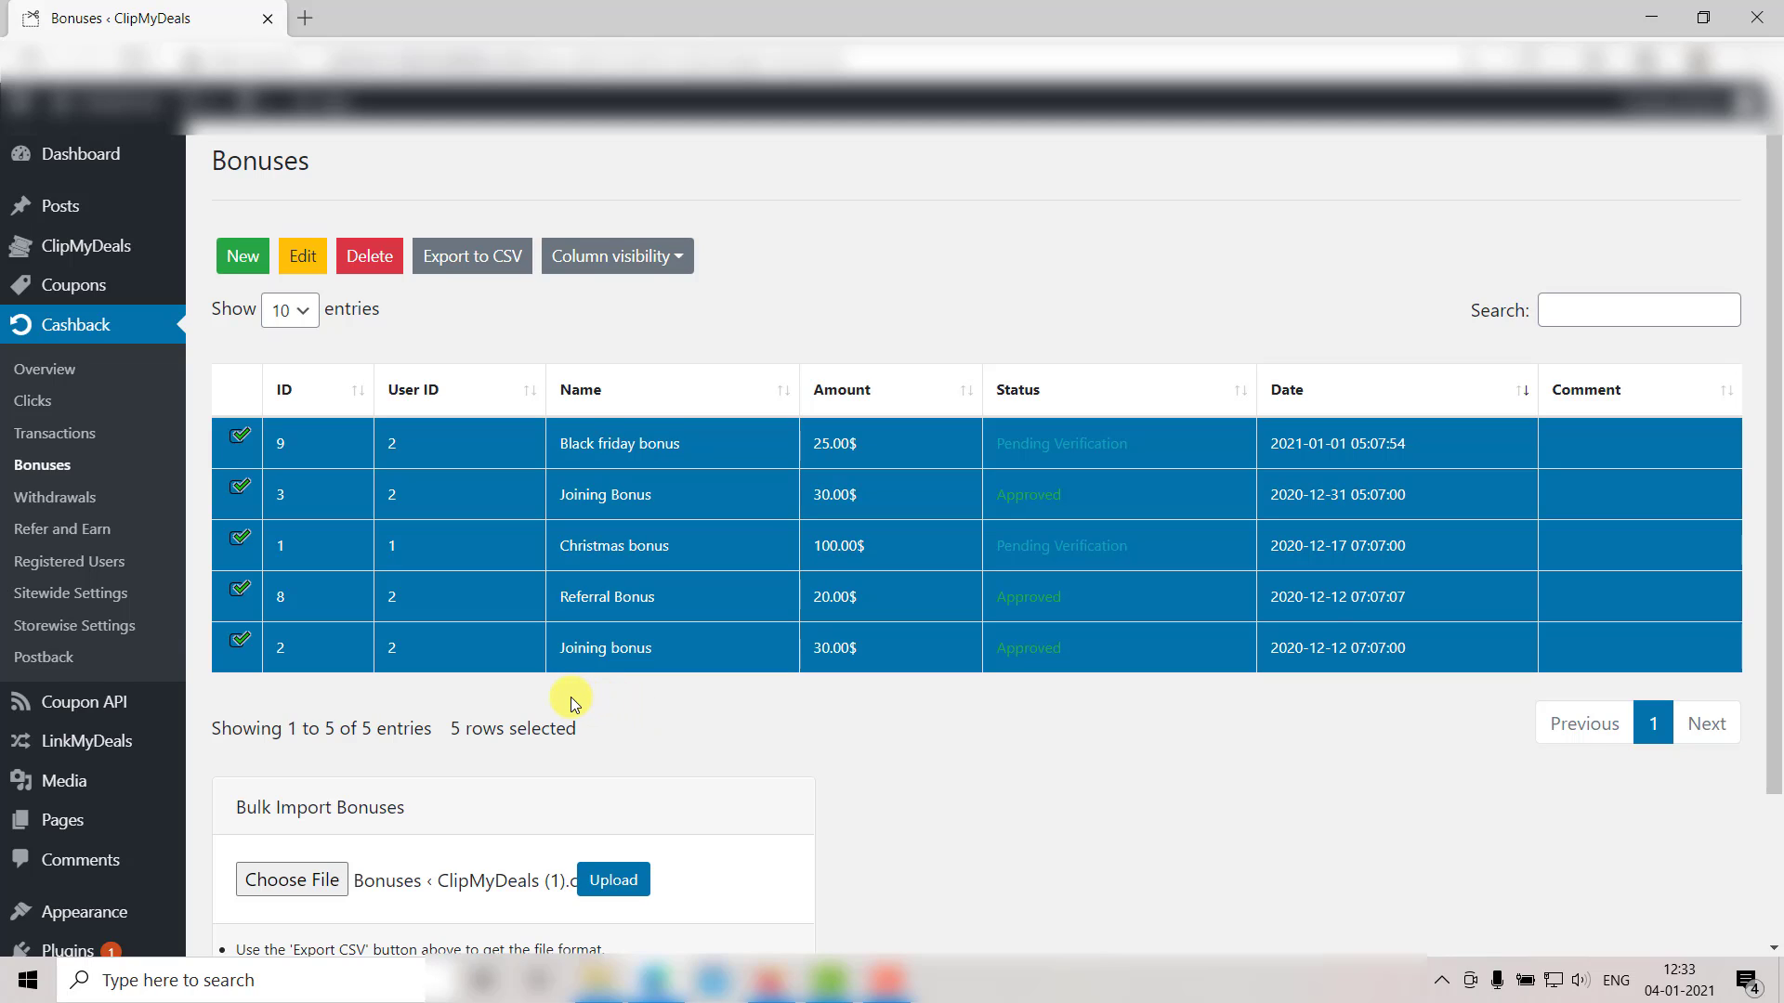
{"action": "left_click", "coordinate": [475, 647]}
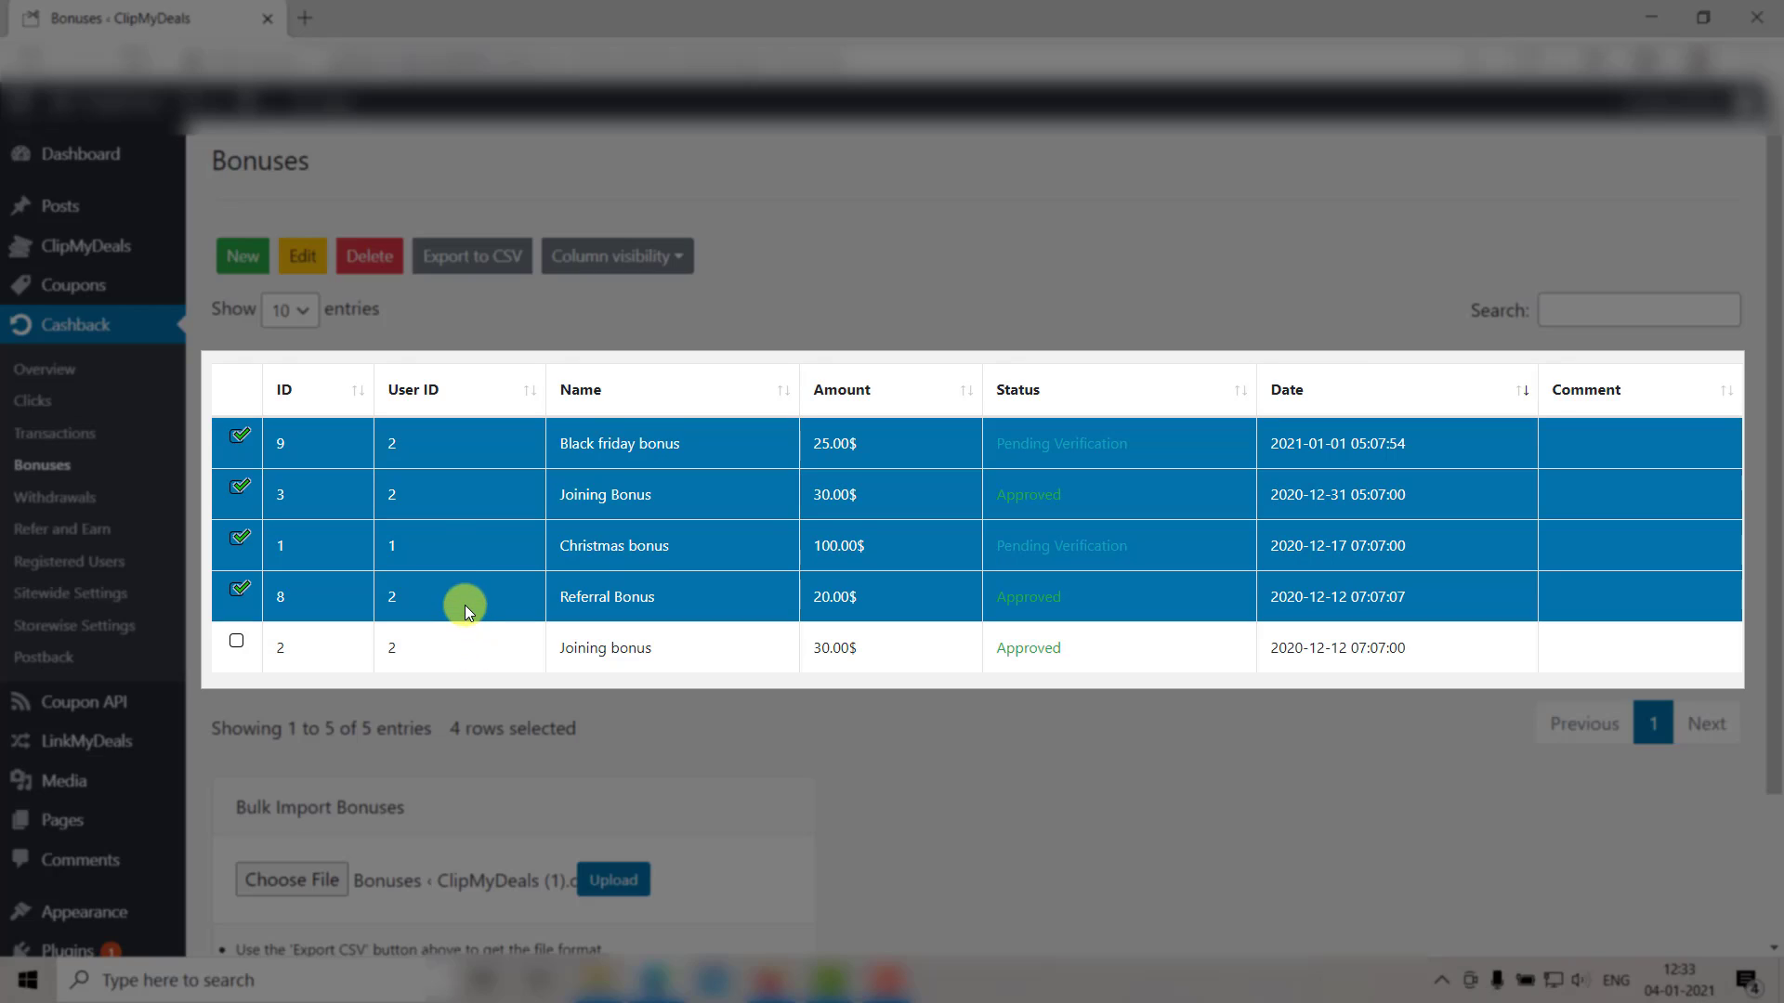
{"action": "left_click", "coordinate": [465, 598]}
{"action": "left_click", "coordinate": [458, 481]}
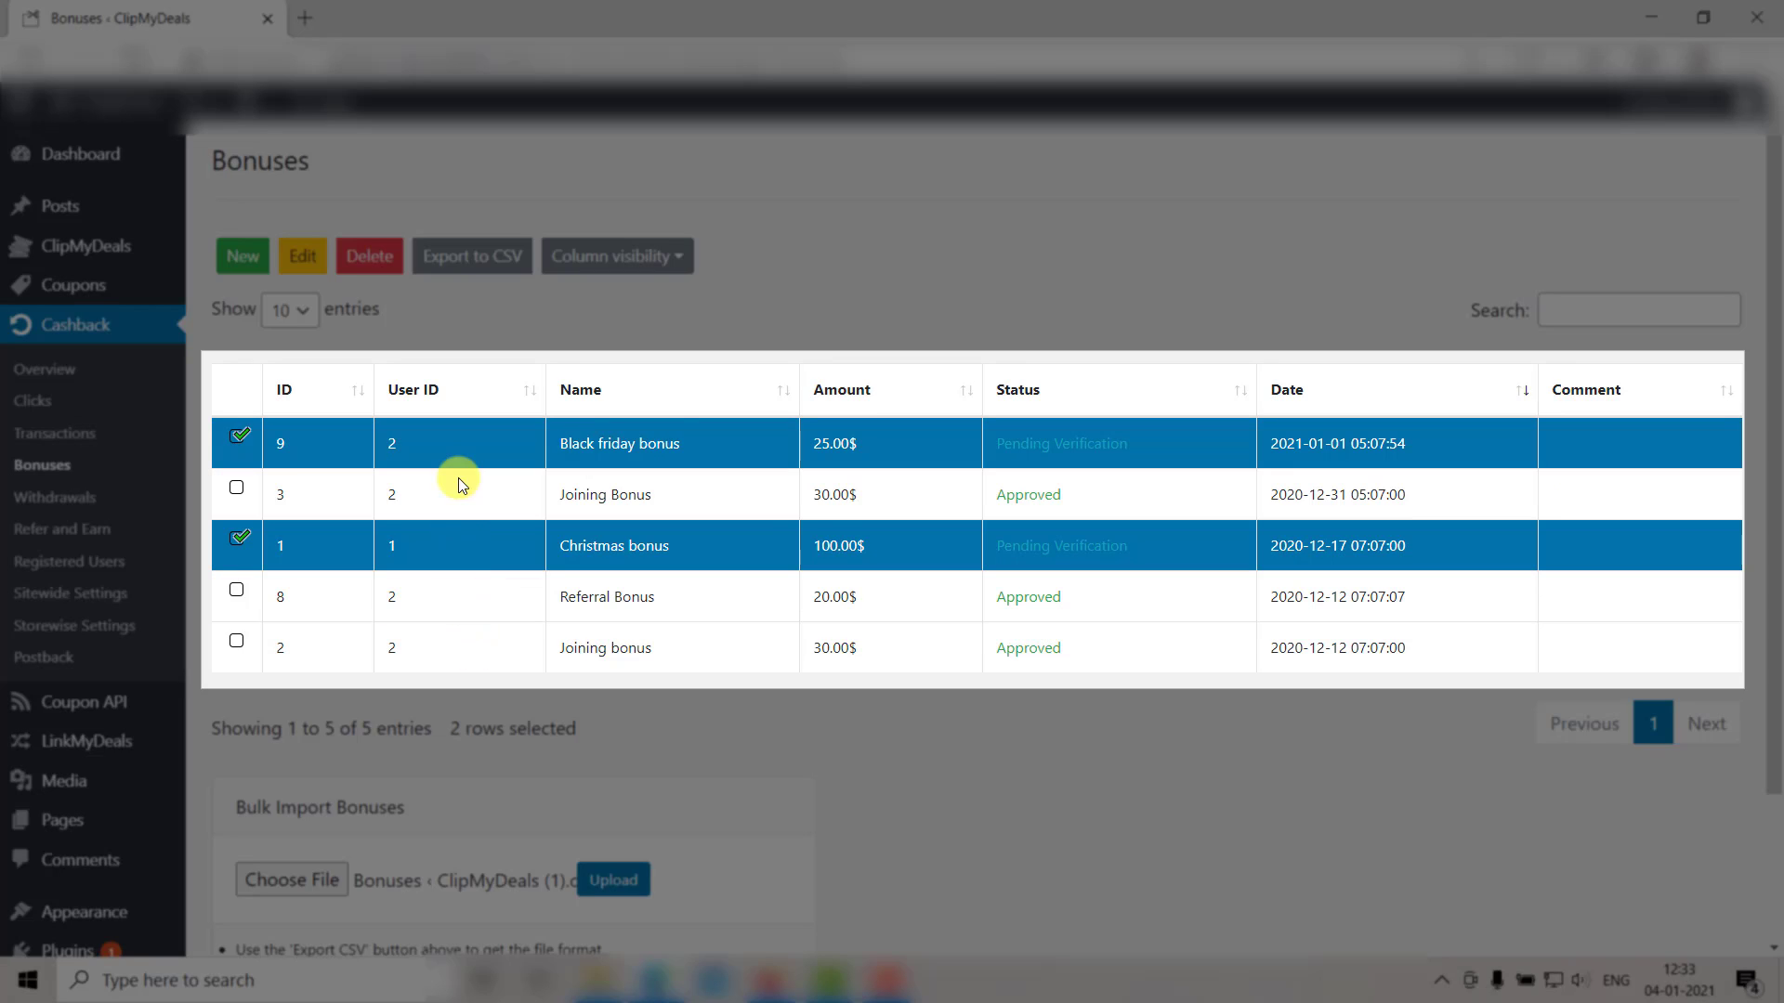
{"action": "left_click", "coordinate": [347, 540]}
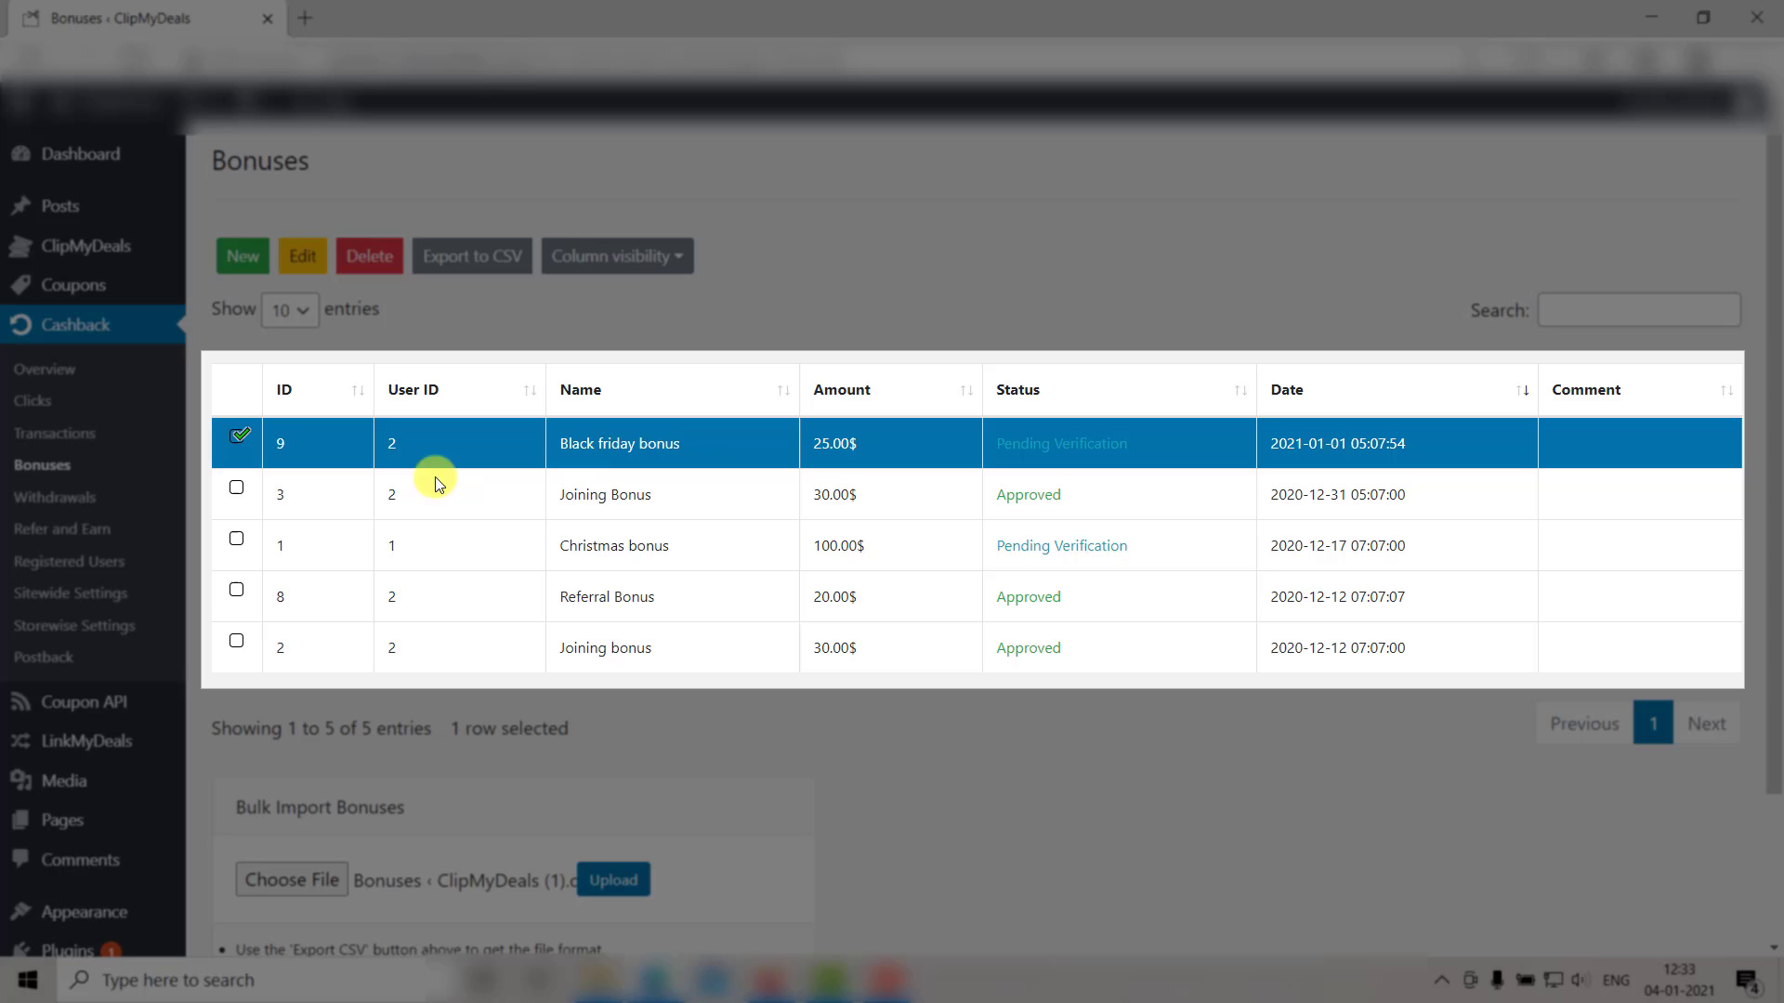
{"action": "left_click", "coordinate": [428, 548]}
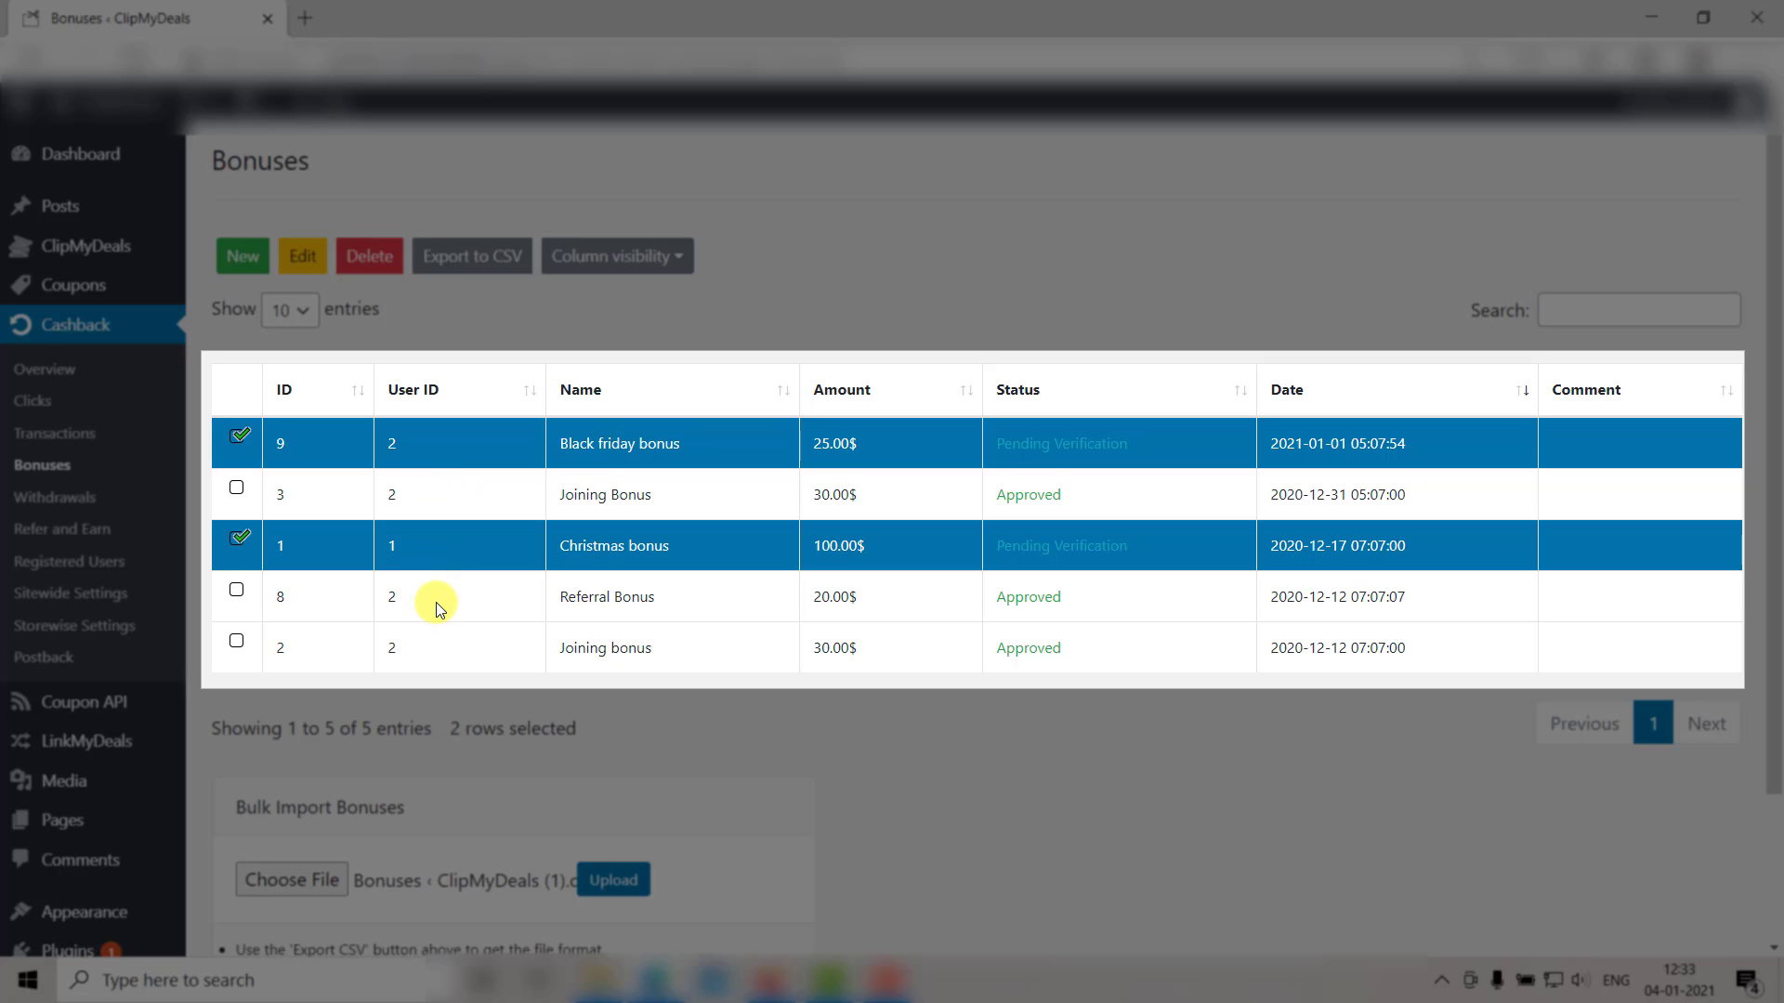
{"action": "left_click", "coordinate": [436, 599]}
{"action": "left_click", "coordinate": [426, 549]}
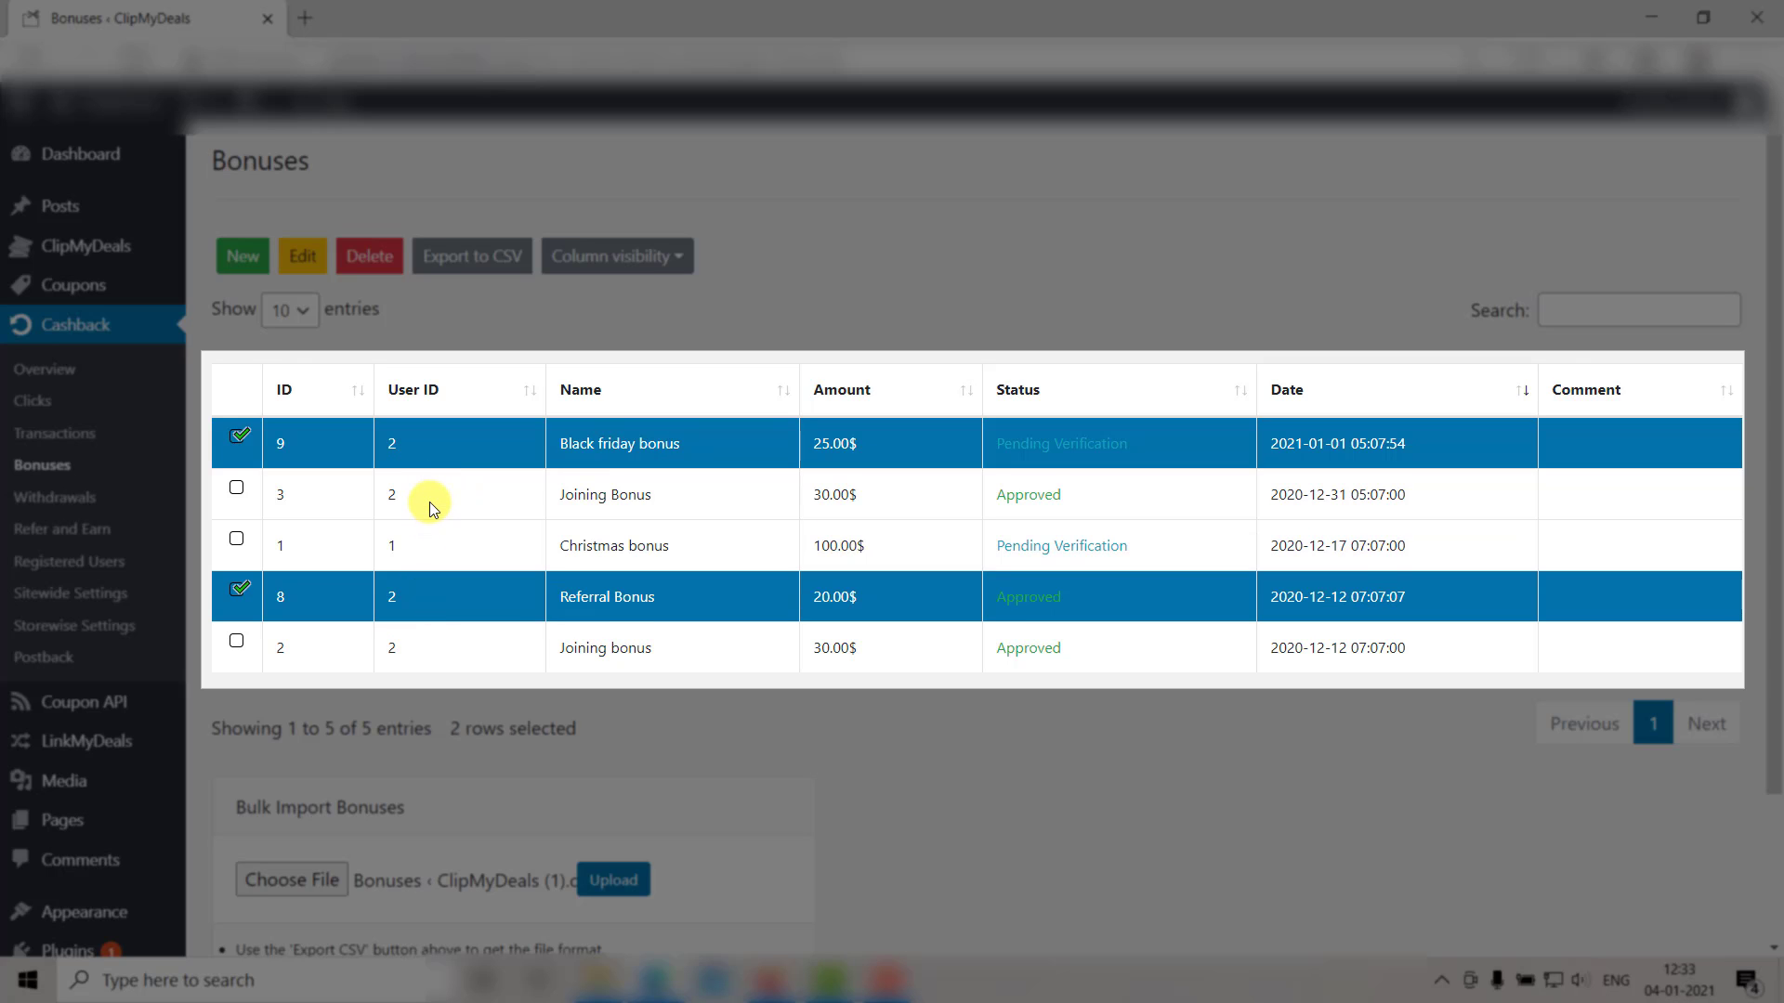
{"action": "left_click", "coordinate": [429, 502]}
{"action": "left_click", "coordinate": [431, 649]}
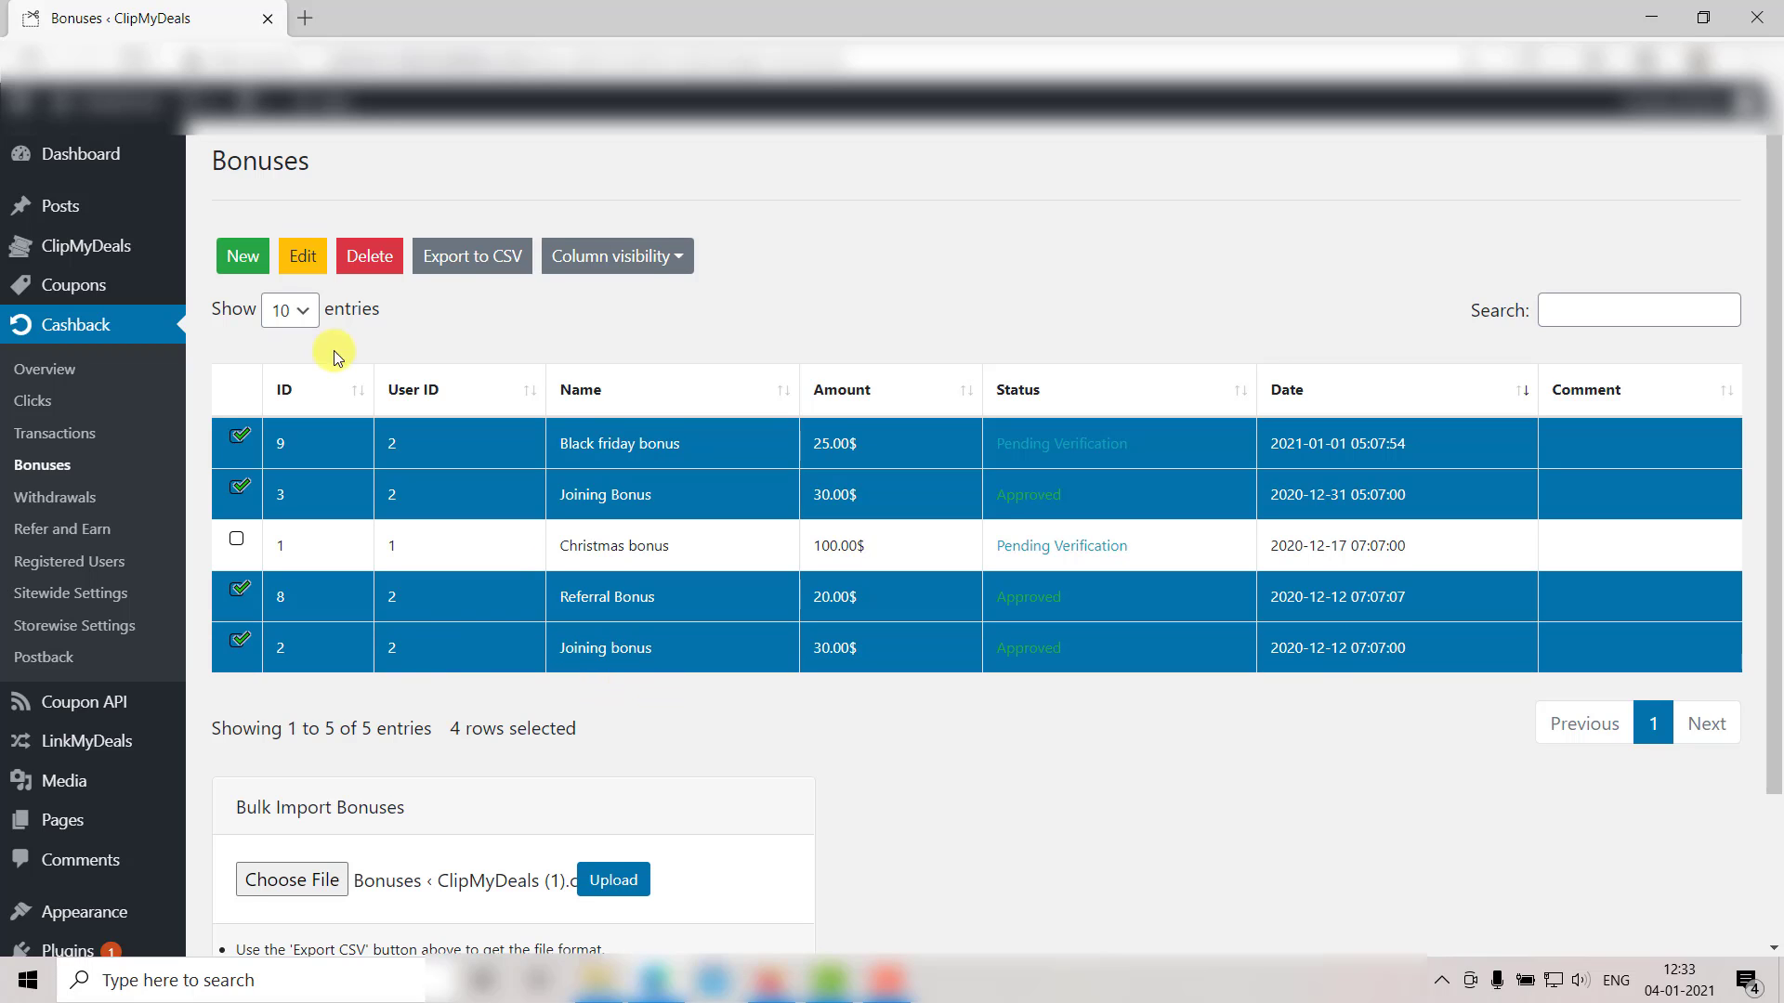
Bulk-edit the four selected bonuses to add the comment 'Bonus approved'.
{"action": "left_click", "coordinate": [303, 256]}
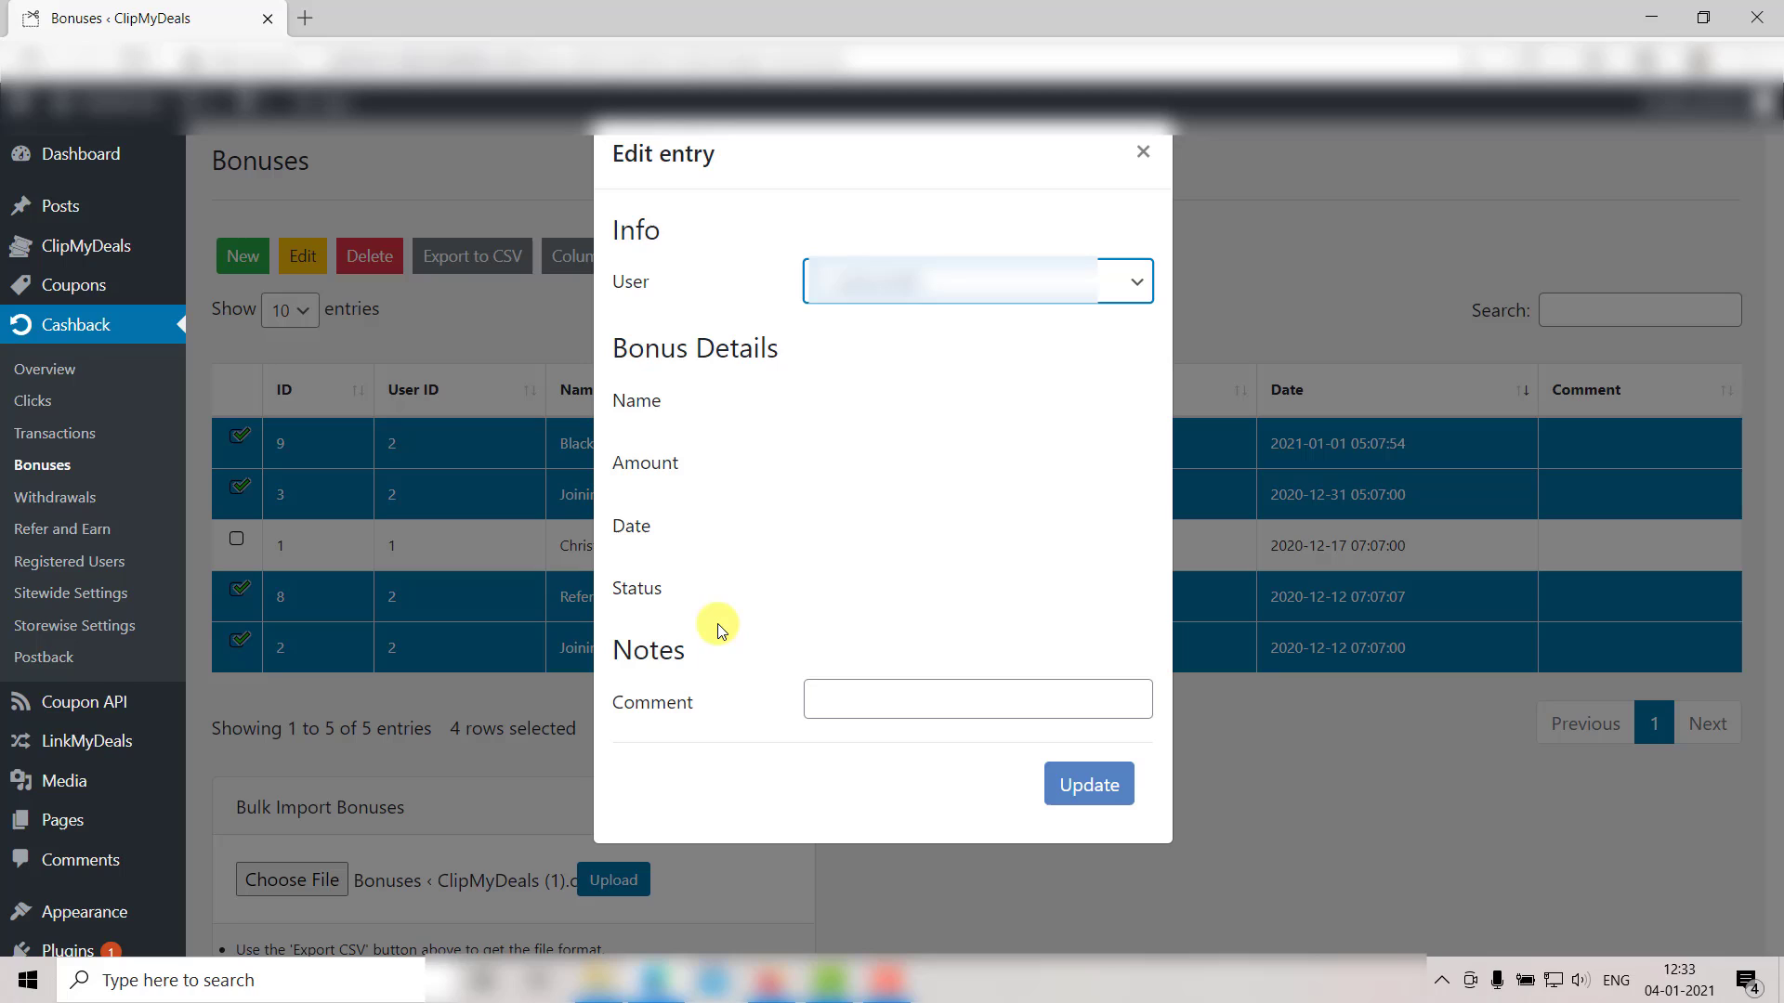
{"action": "left_click", "coordinate": [832, 701]}
{"action": "type", "text": "Bo"}
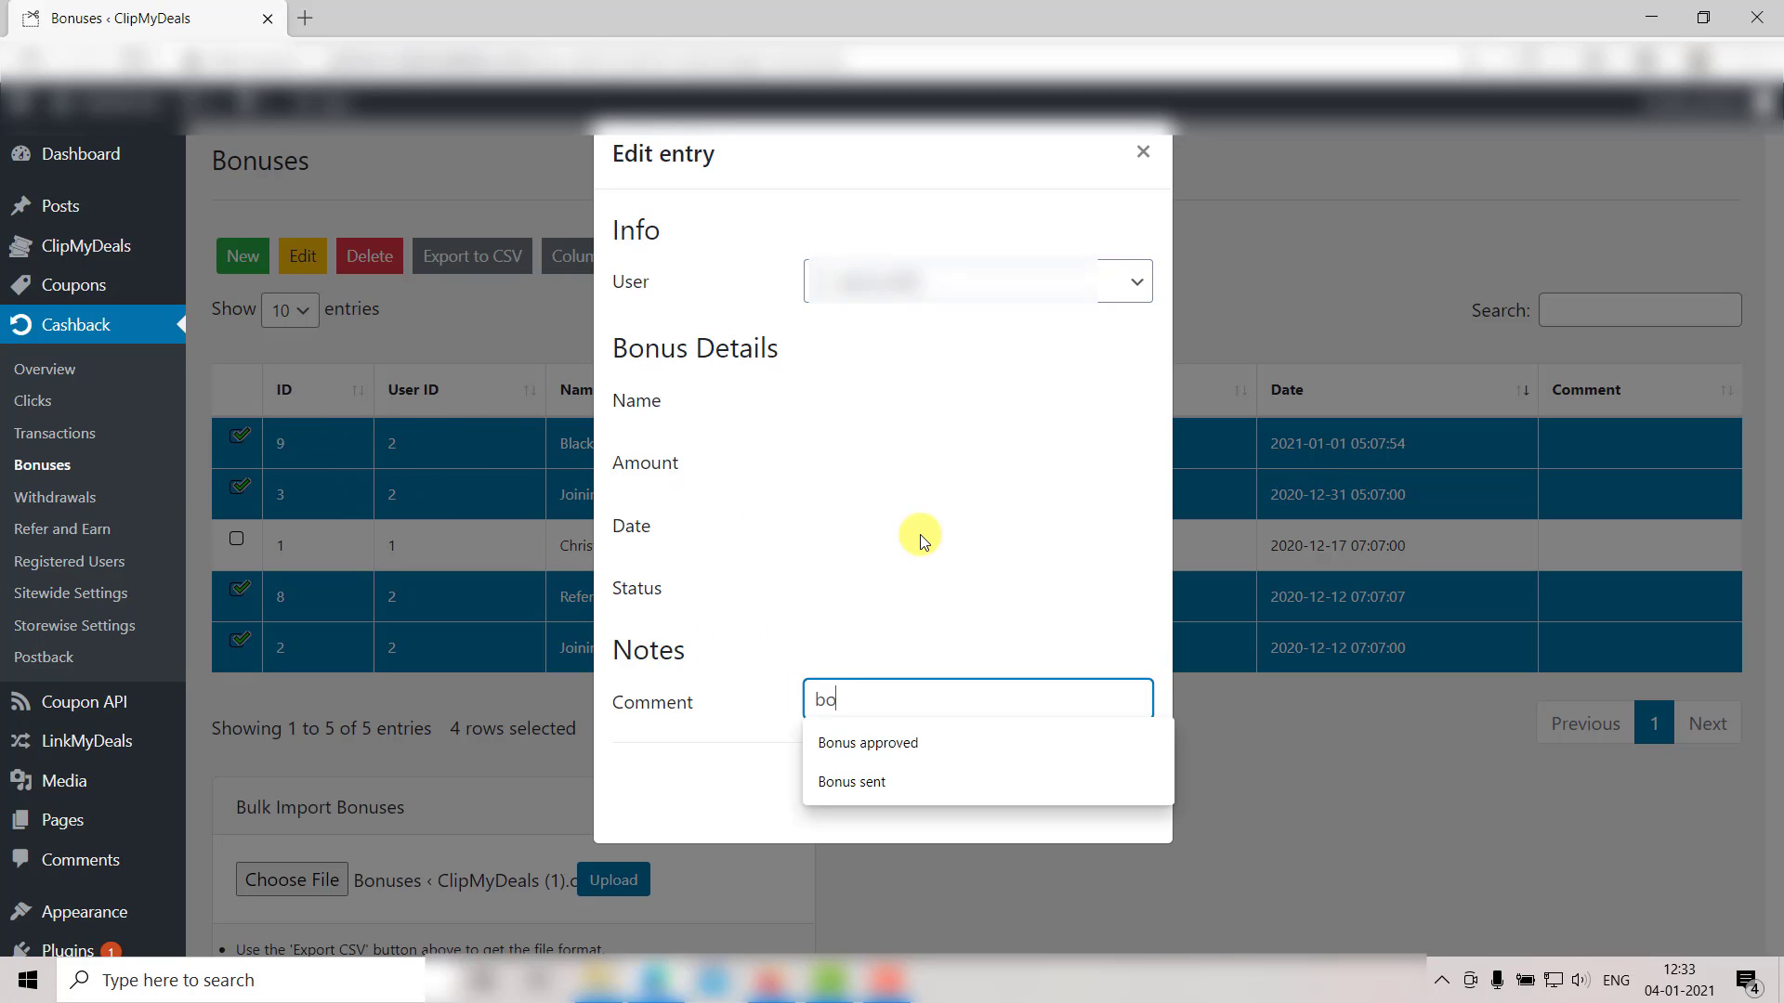
{"action": "key", "text": "Down"}
{"action": "key", "text": "Return"}
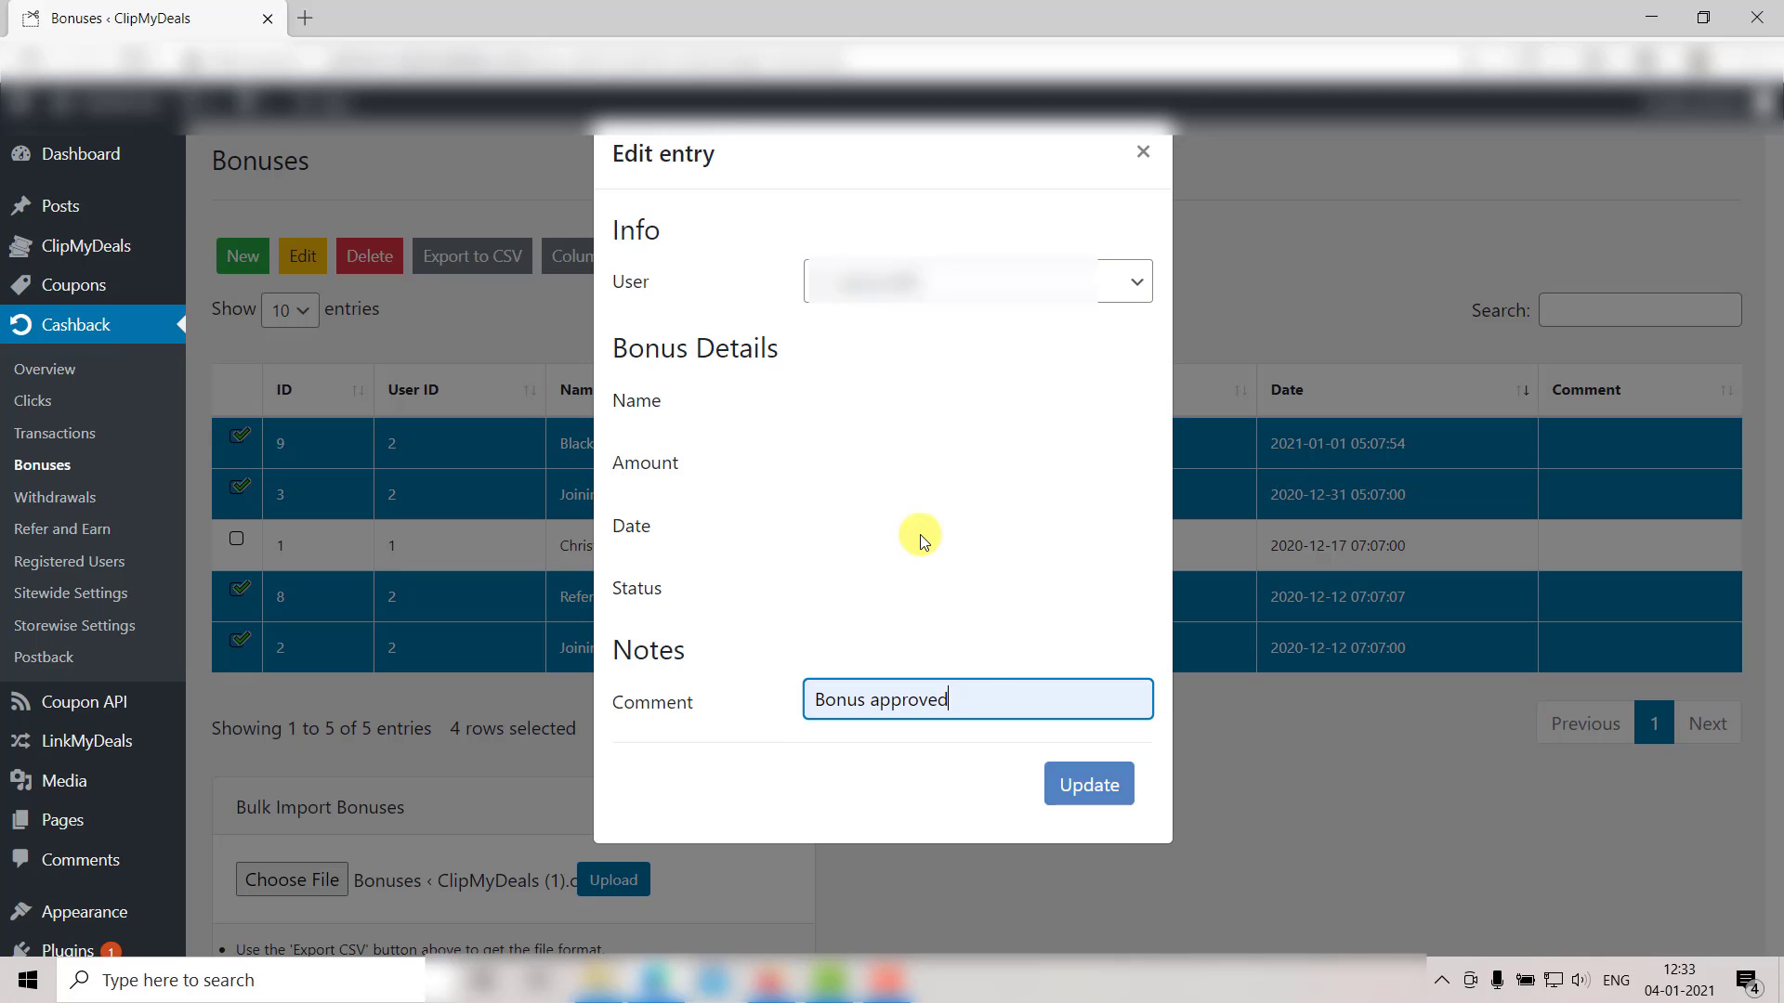
{"action": "left_click", "coordinate": [1090, 790]}
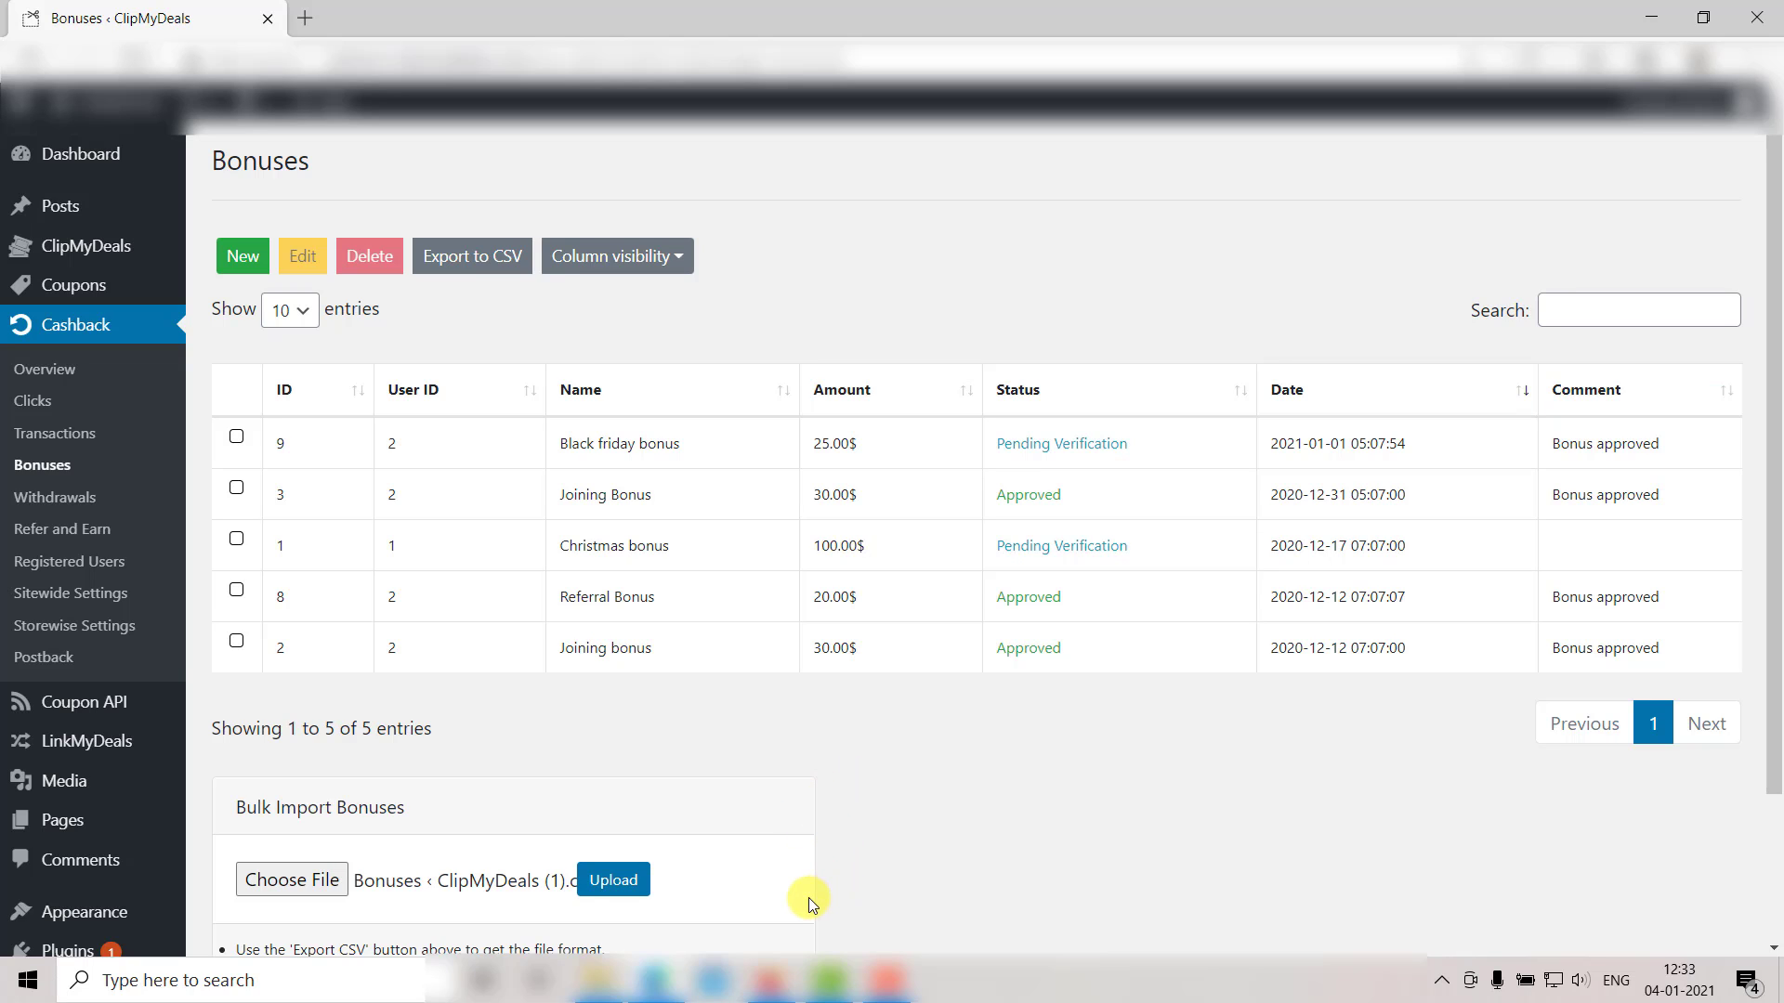
Reload the user panel's Bonuses list to confirm all four bonuses, including the 25.00$ Black friday bonus, are Approved.
{"action": "left_click", "coordinate": [767, 966]}
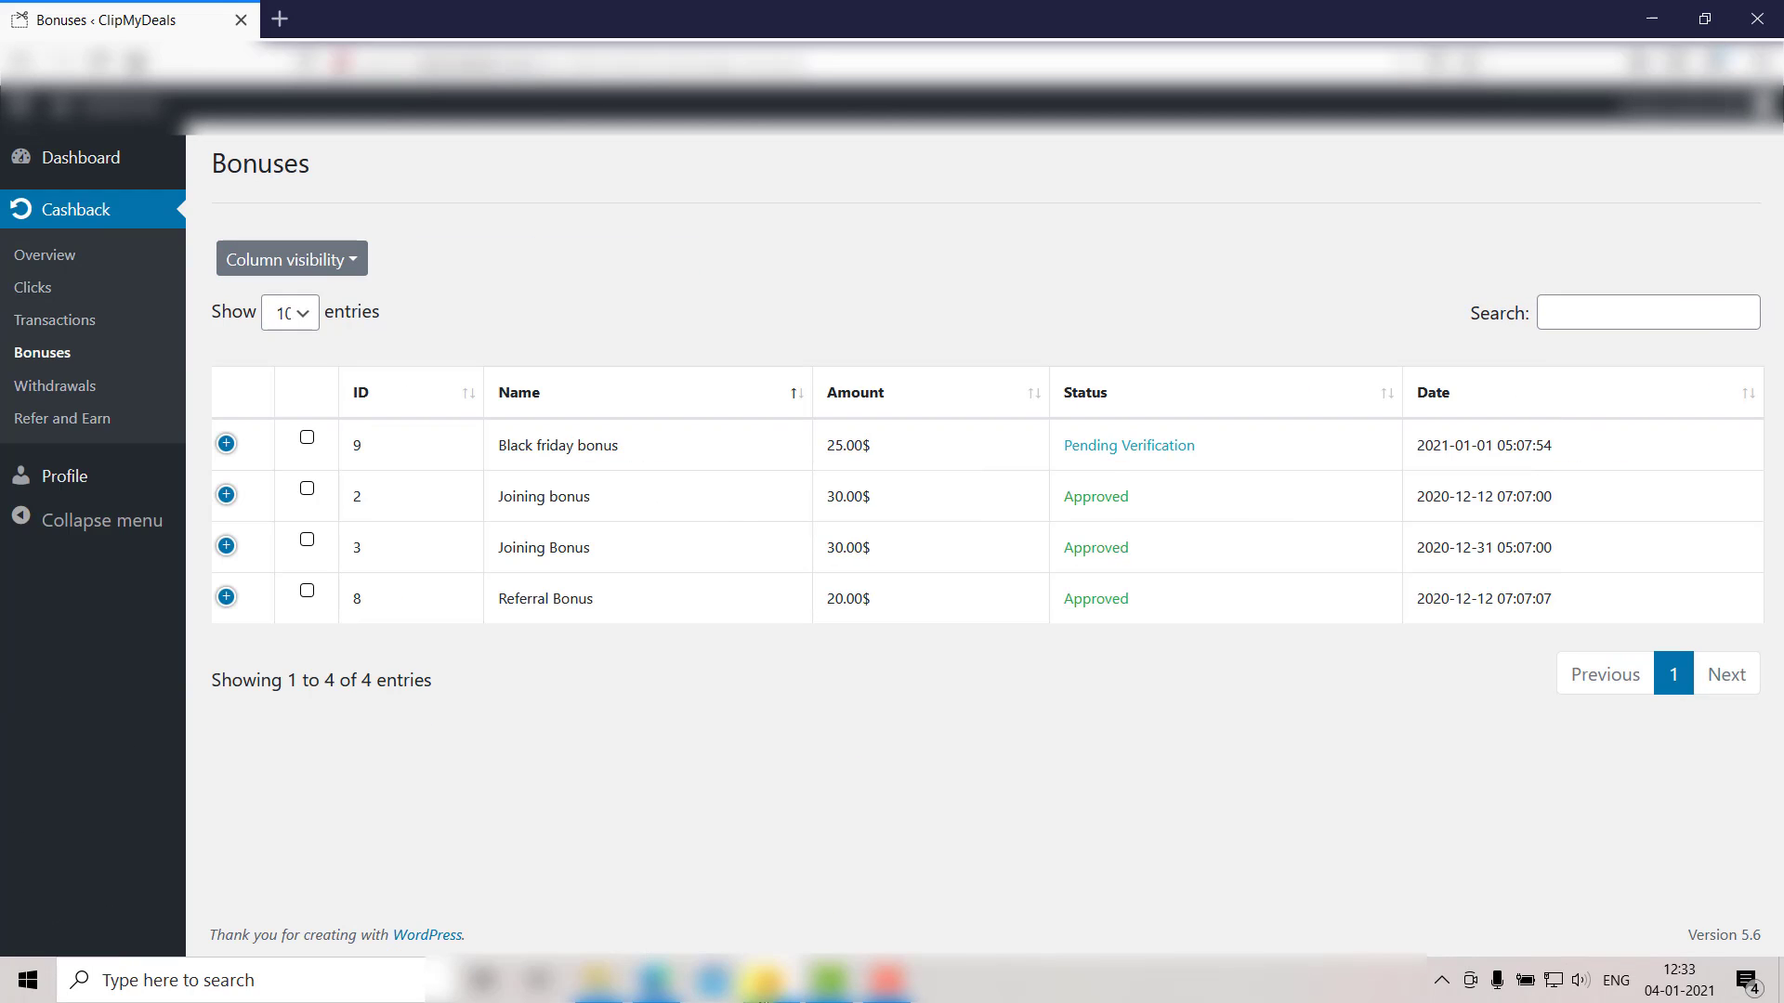
{"action": "left_click", "coordinate": [41, 360]}
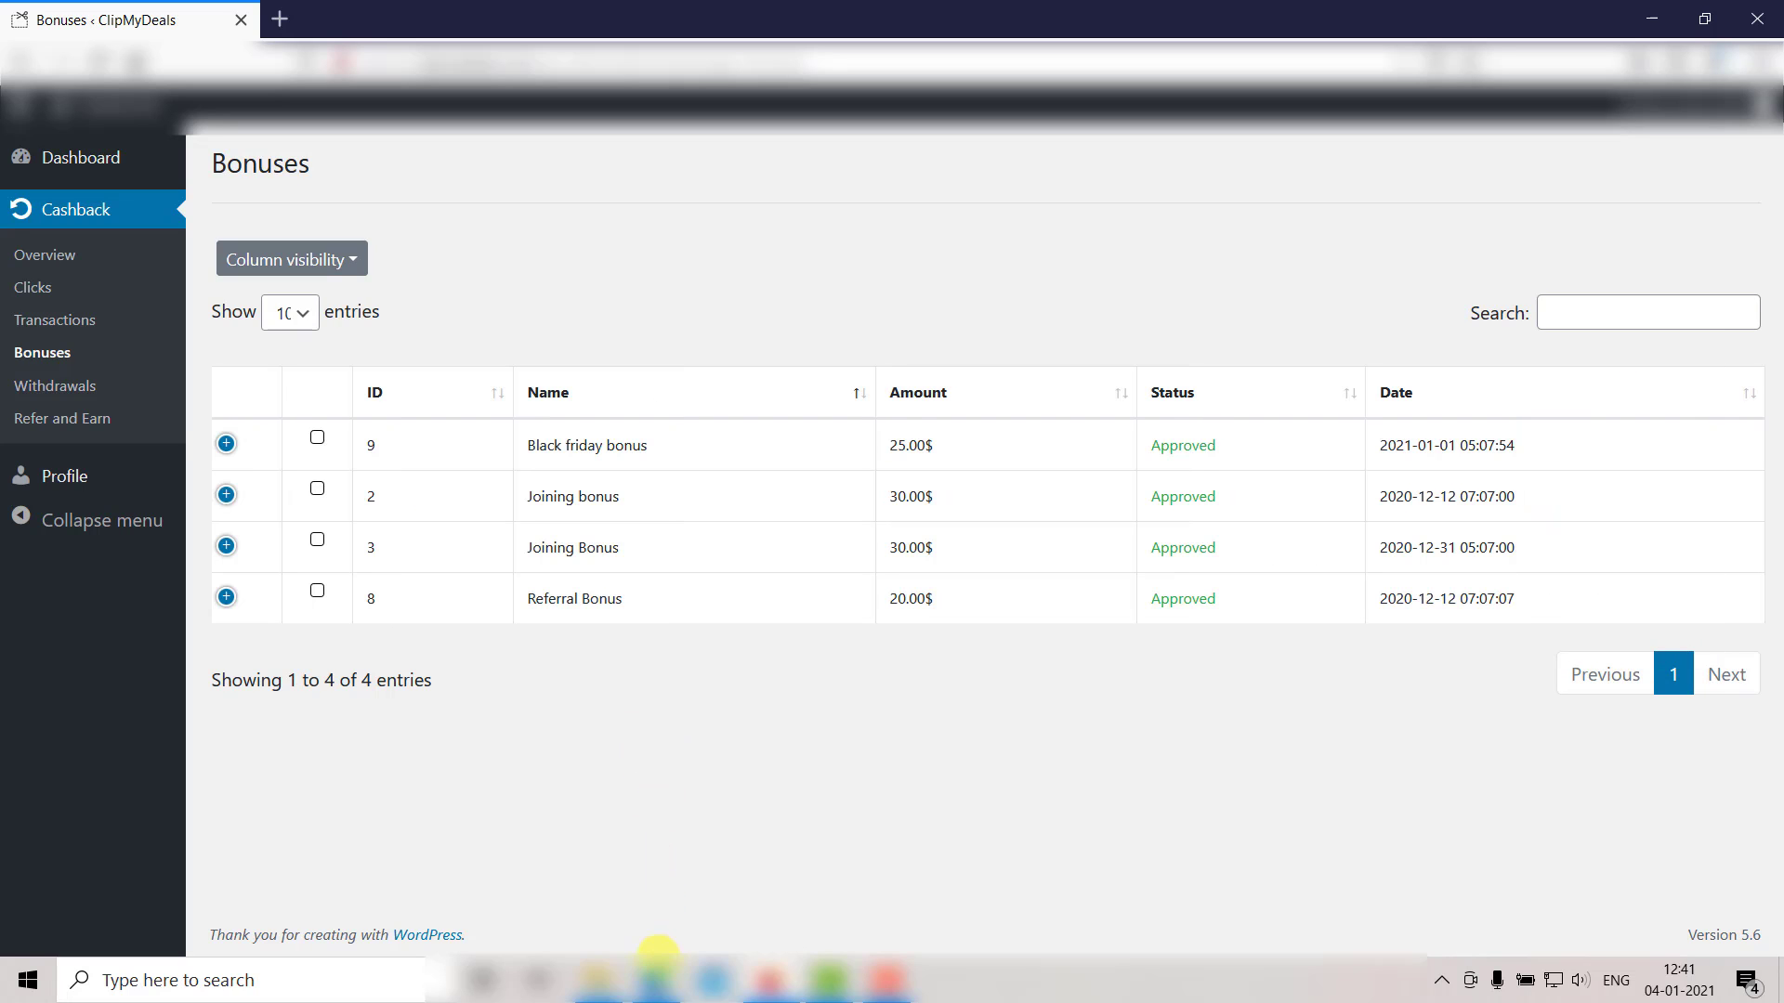
In the admin Bonuses table, delete the 30.00$ Joining bonus row with ID 2.
{"action": "mouse_move", "coordinate": [657, 966]}
{"action": "left_click", "coordinate": [650, 859]}
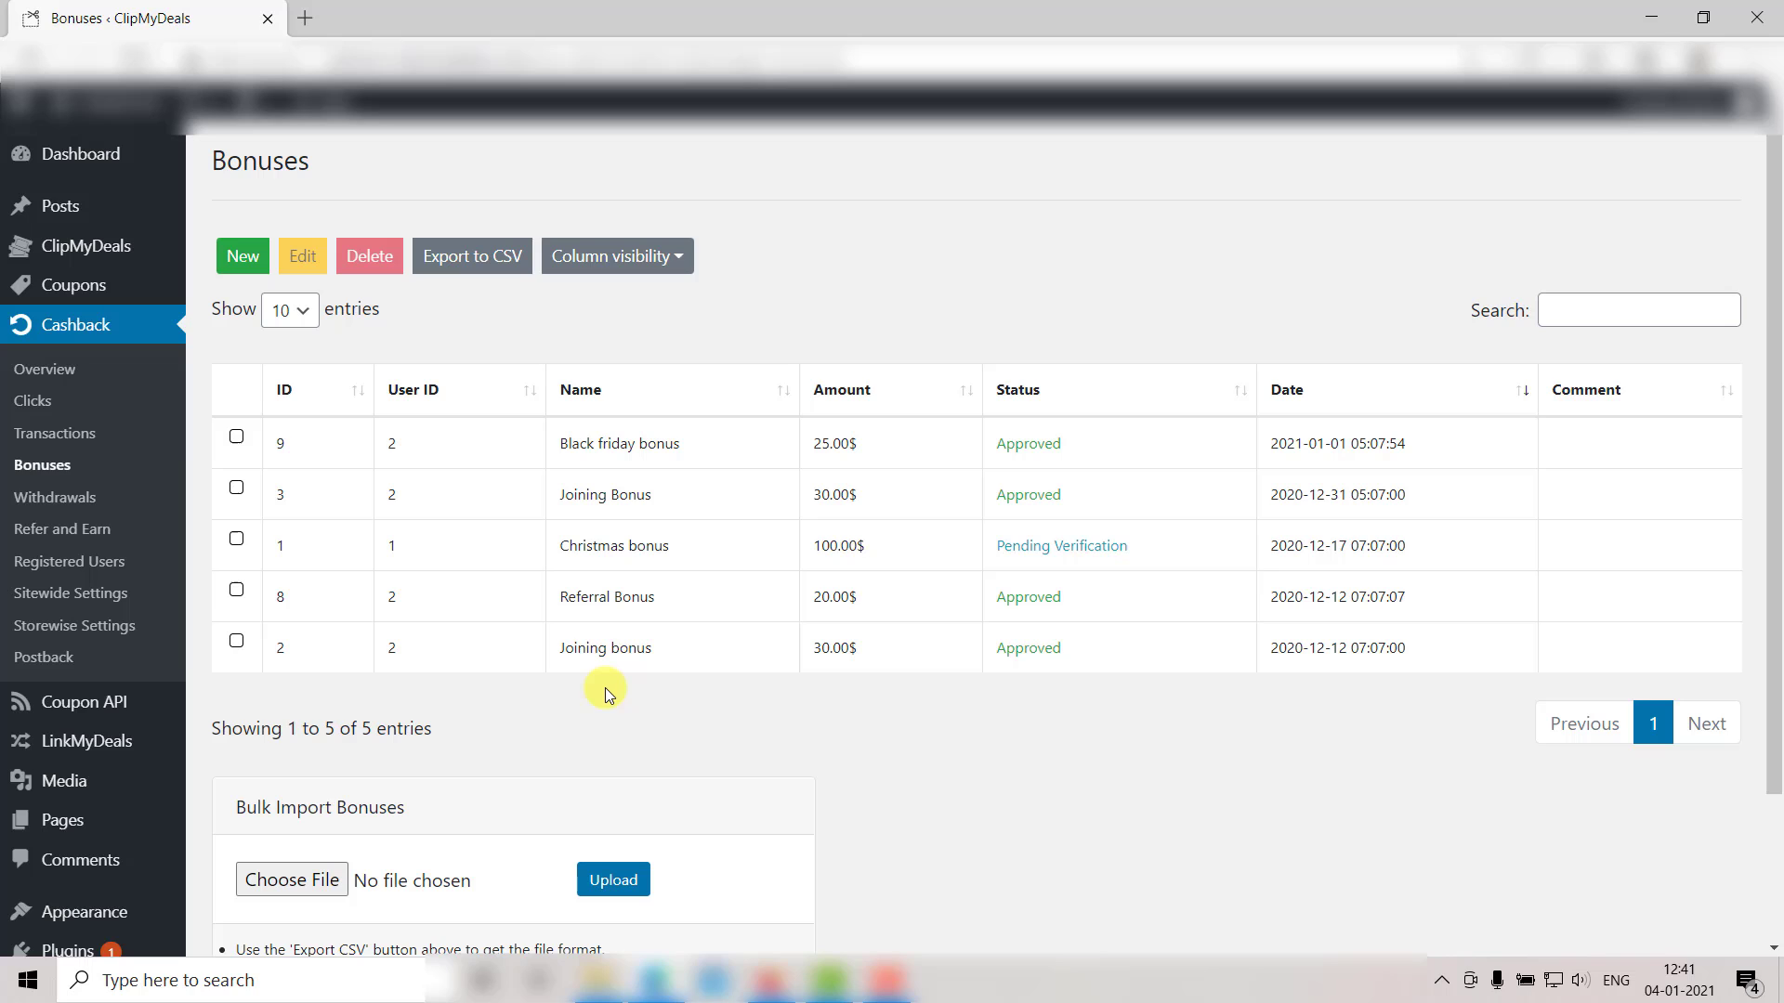
{"action": "left_click", "coordinate": [603, 647]}
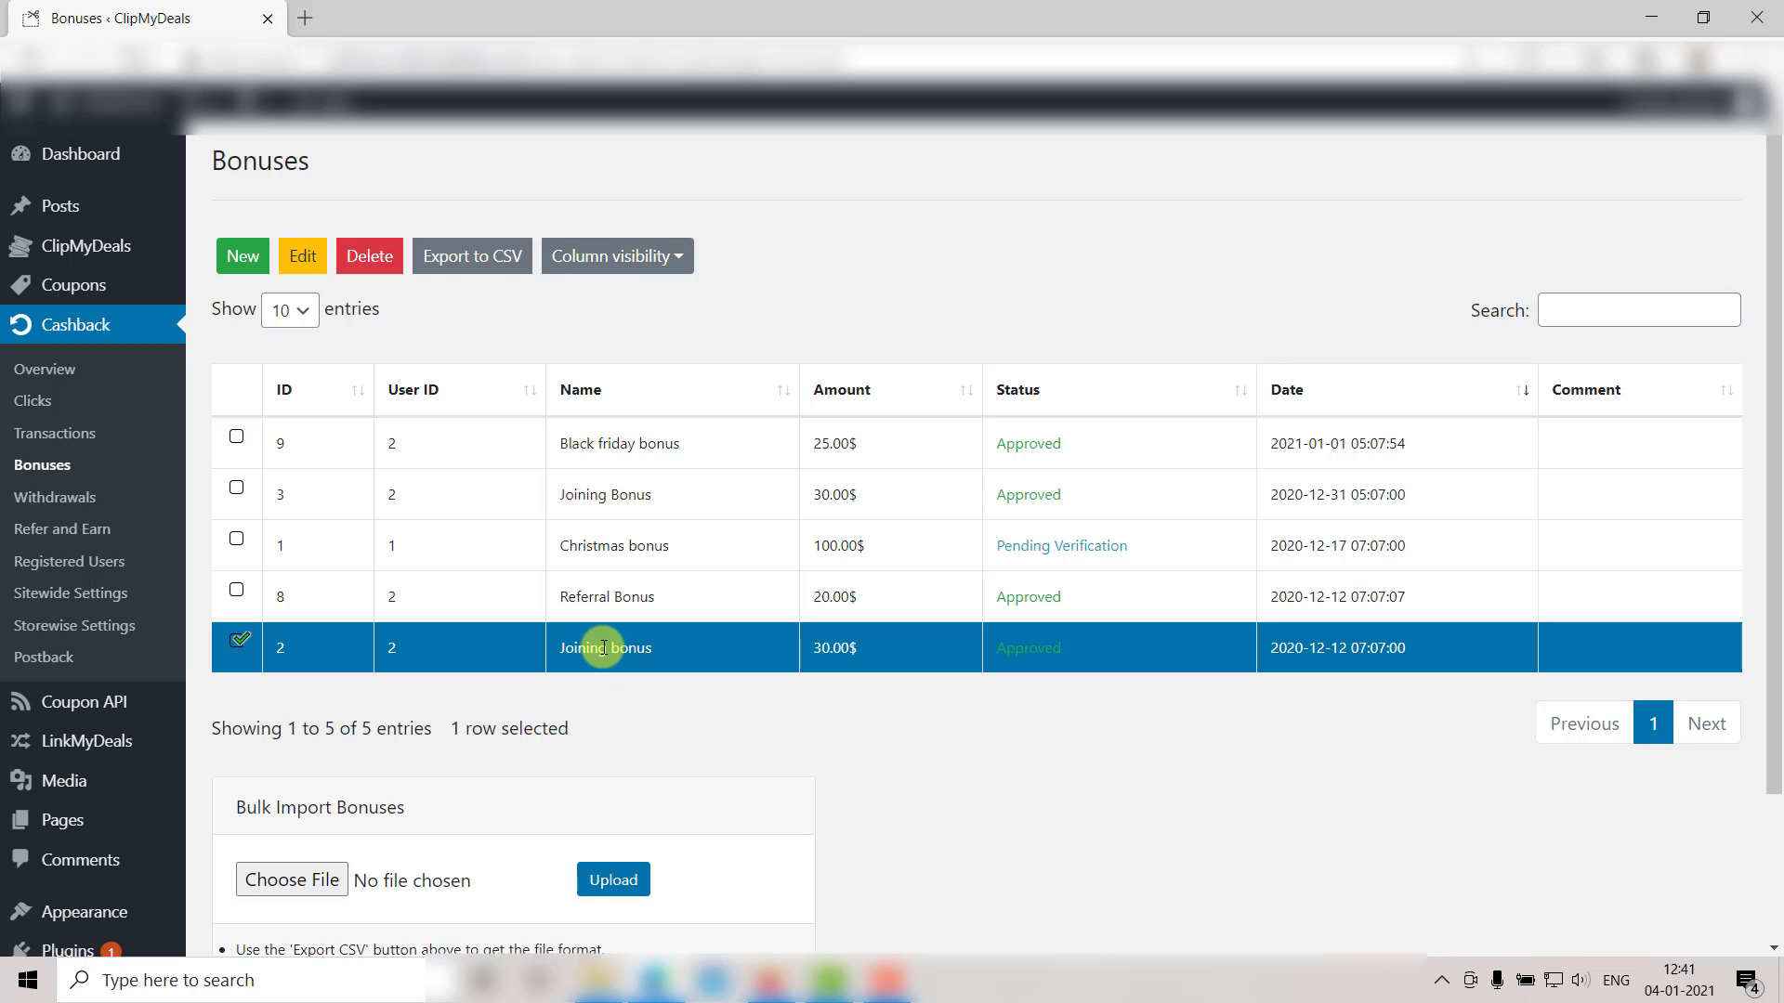
{"action": "left_click", "coordinate": [376, 262]}
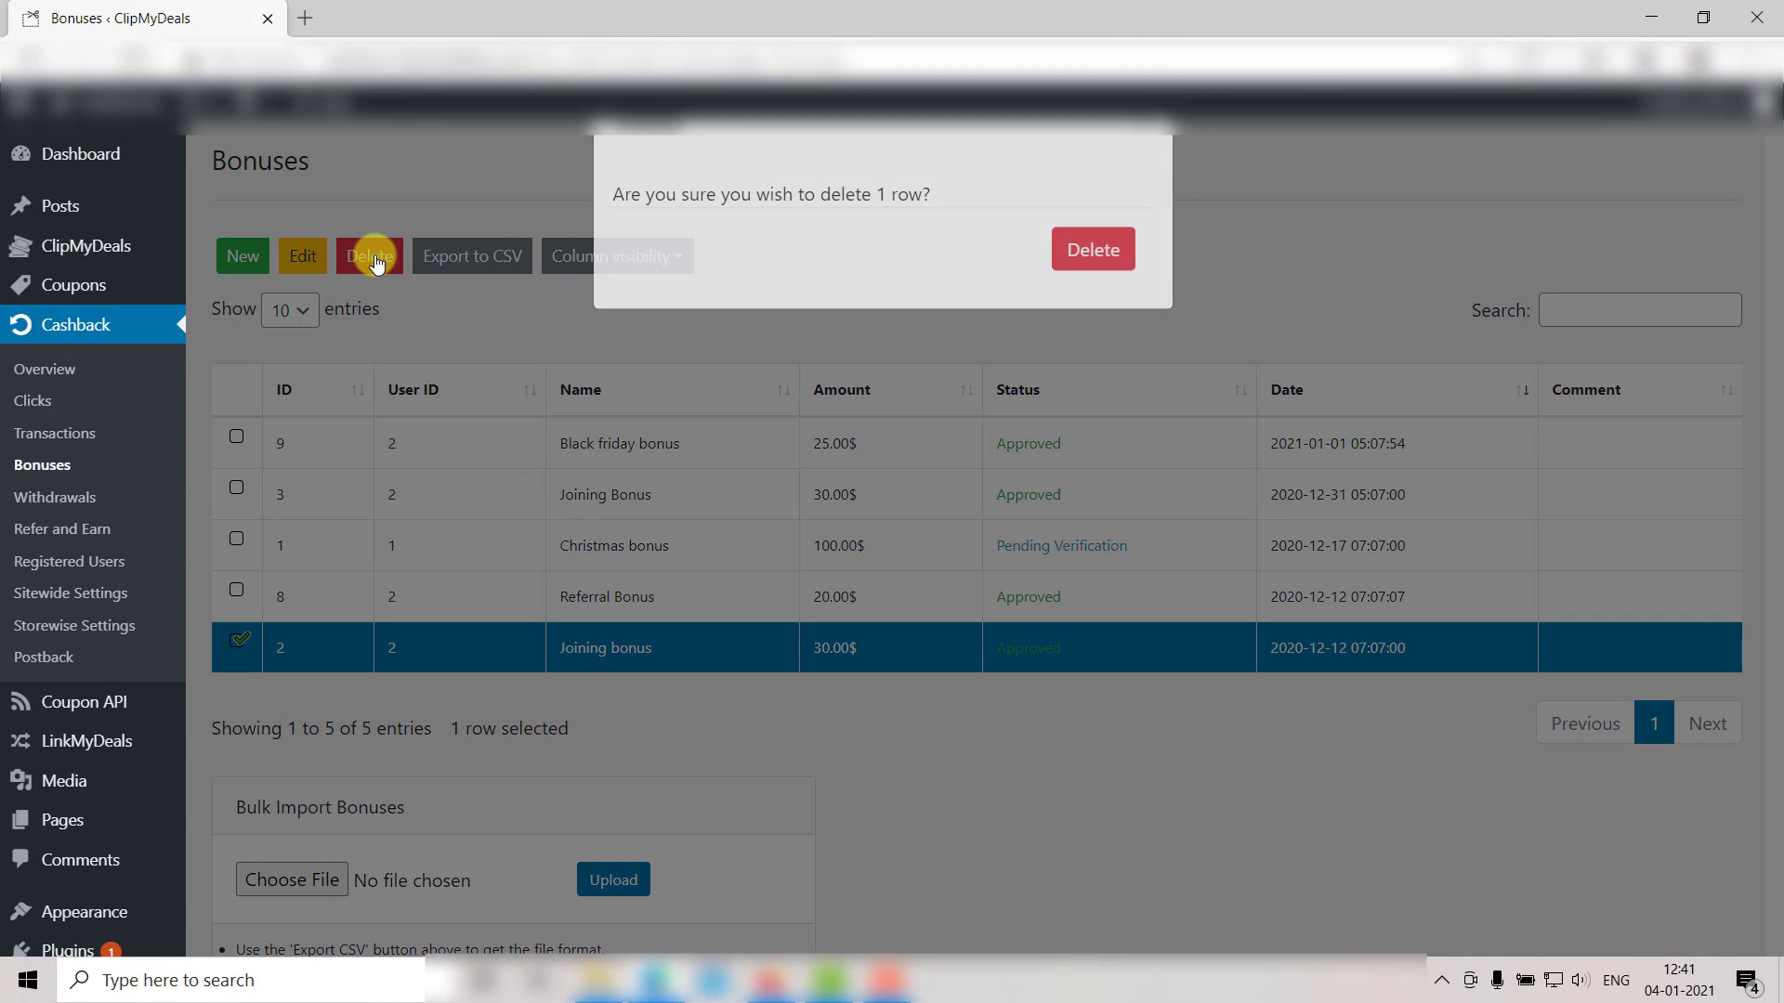
{"action": "left_click", "coordinate": [1085, 279]}
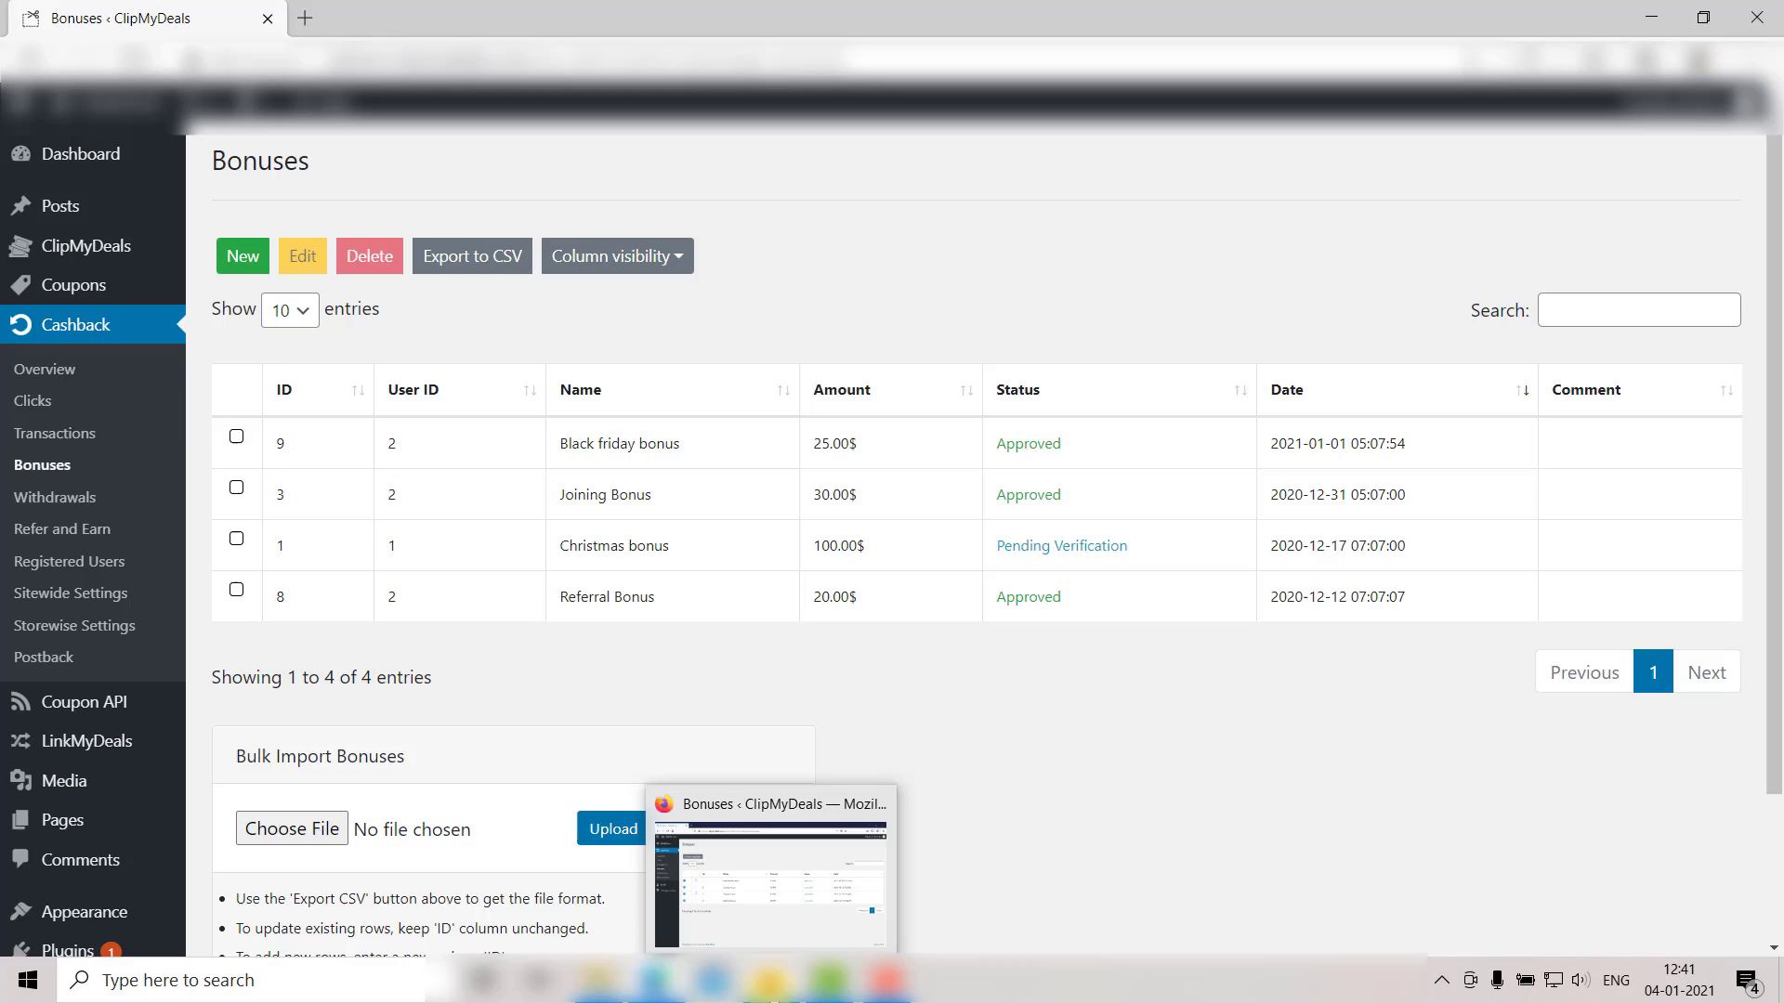
Refresh the user panel's Bonuses list to check that the Joining bonus no longer appears.
{"action": "left_click", "coordinate": [771, 980]}
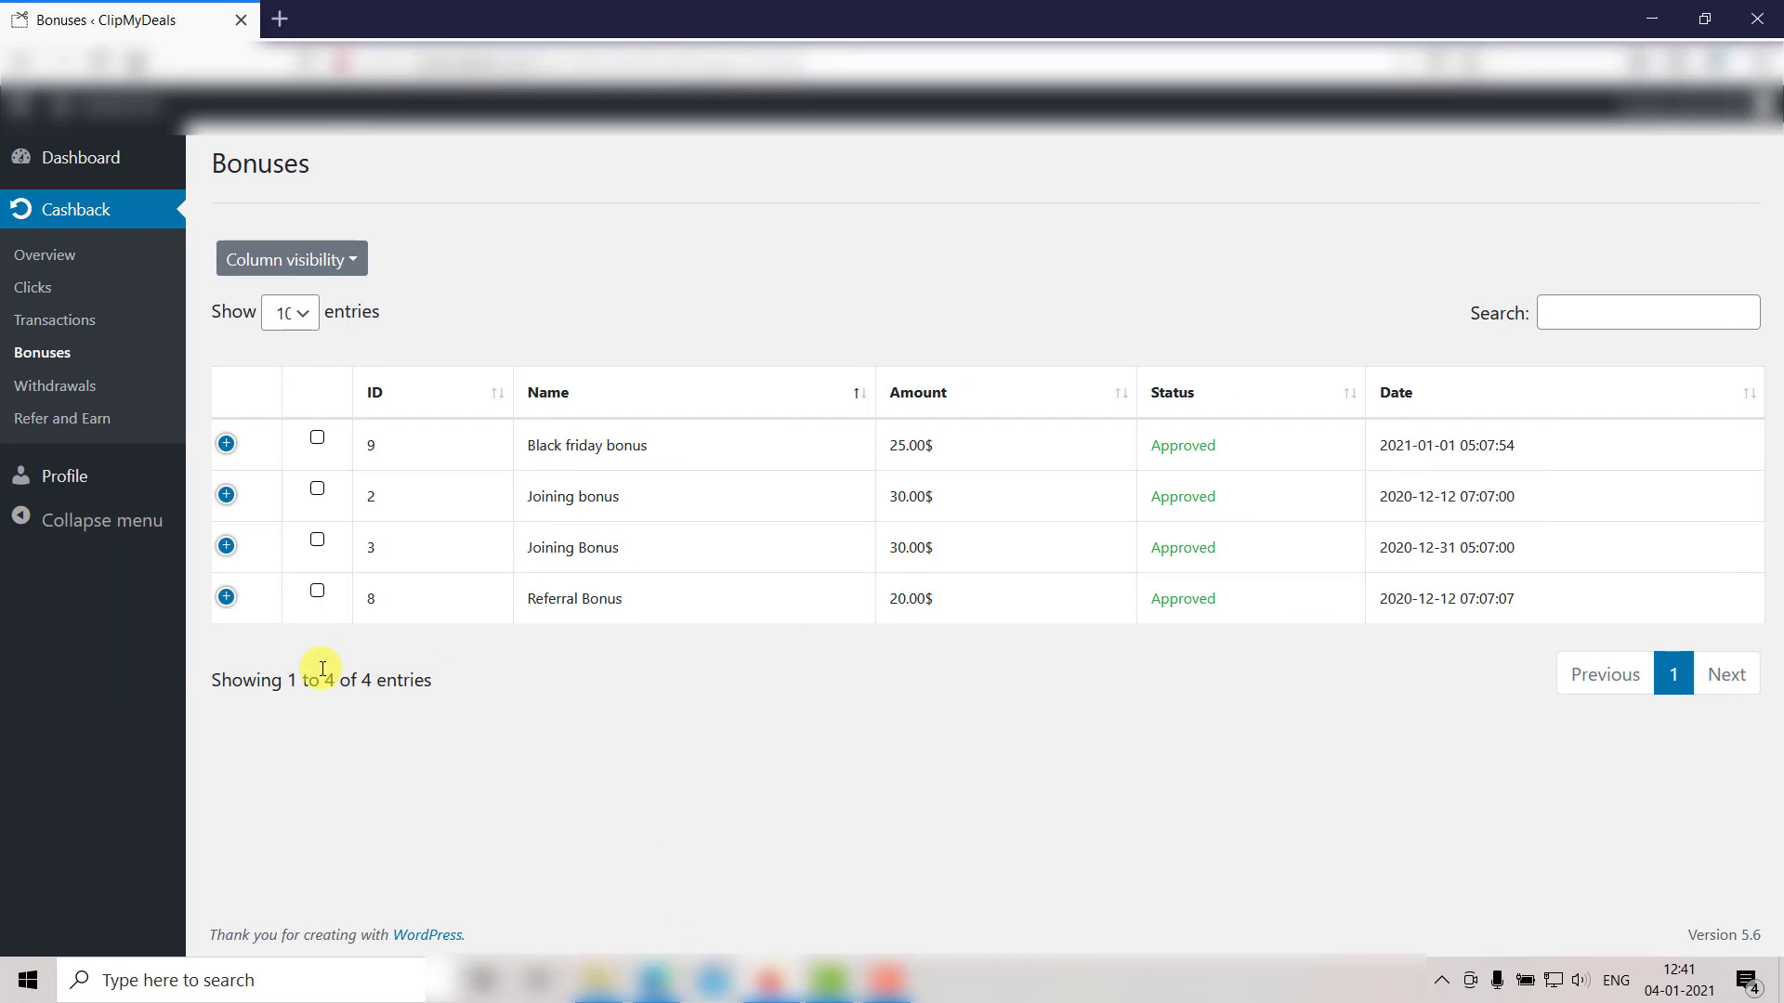
{"action": "left_click", "coordinate": [43, 359]}
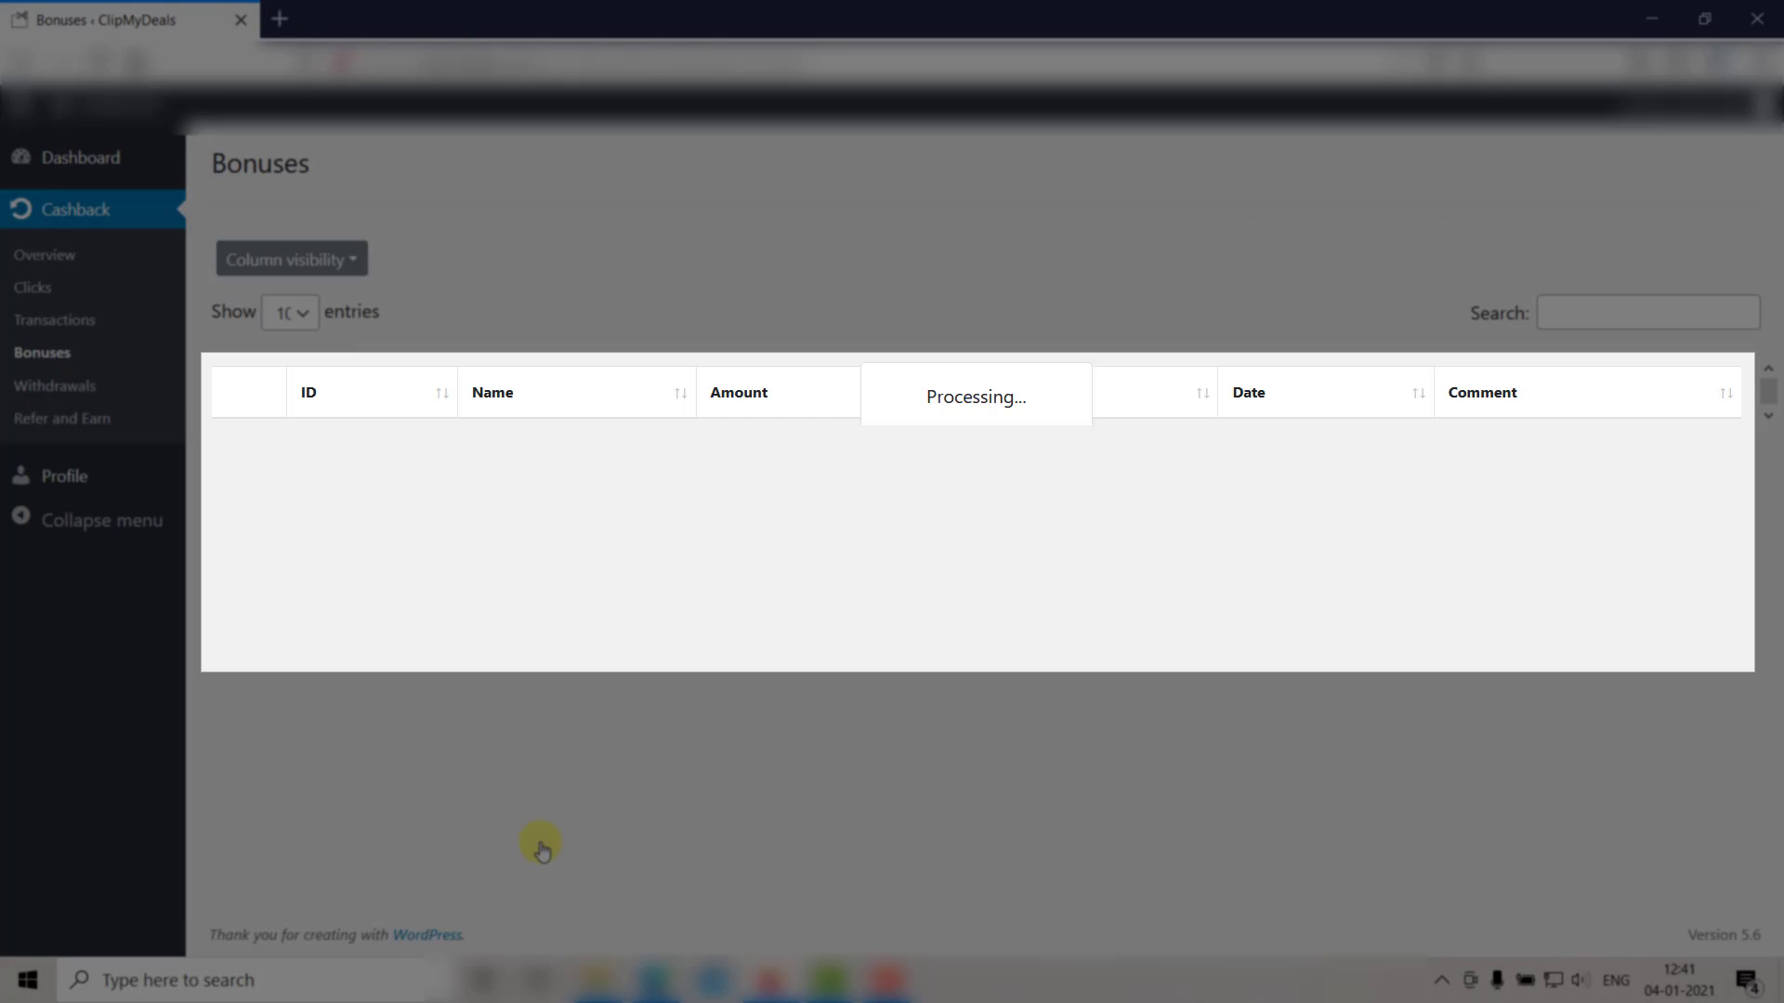